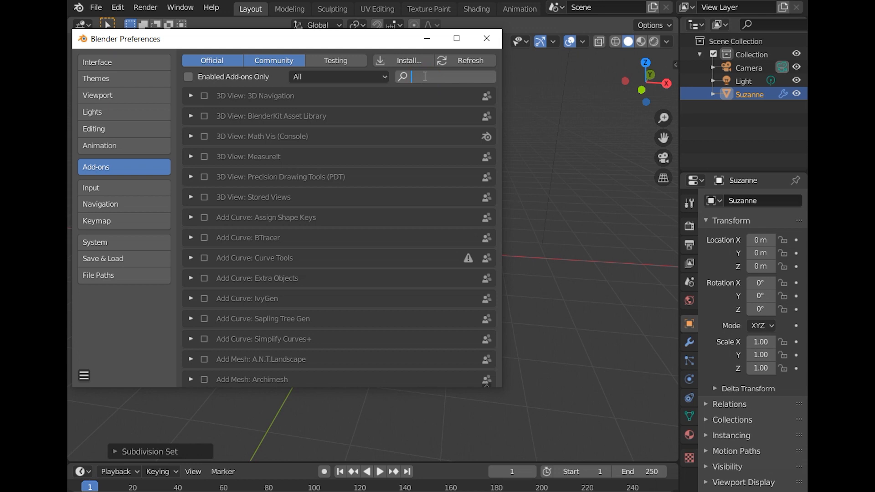
# Find and enable the Mesh: Bsurfaces GPL Edition add-on, and close the preferences
pyautogui.write('bs')
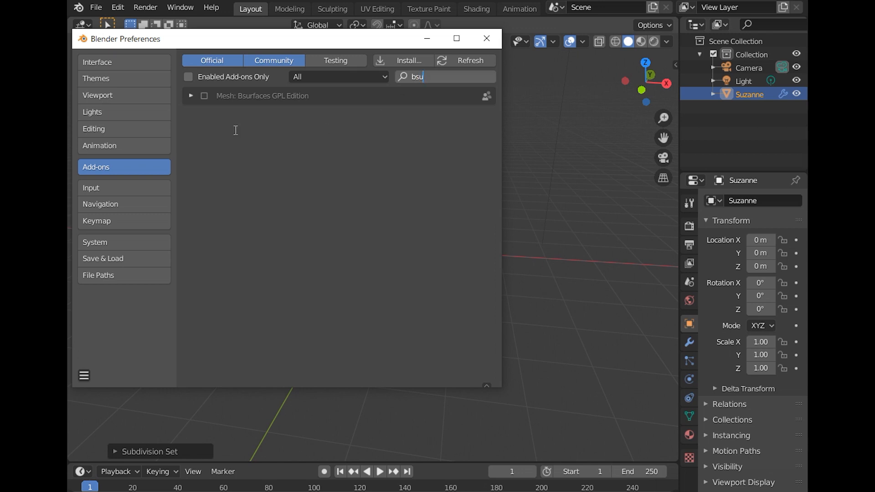
pyautogui.write('u')
pyautogui.click(204, 95)
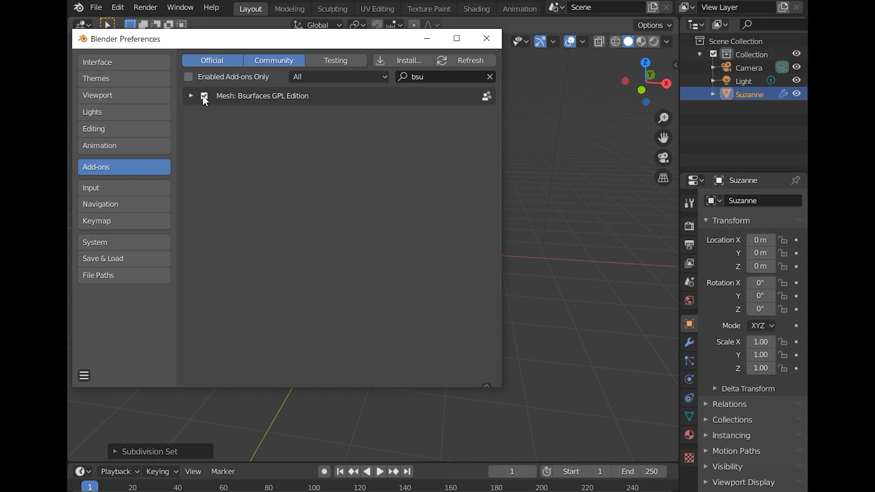
pyautogui.click(489, 43)
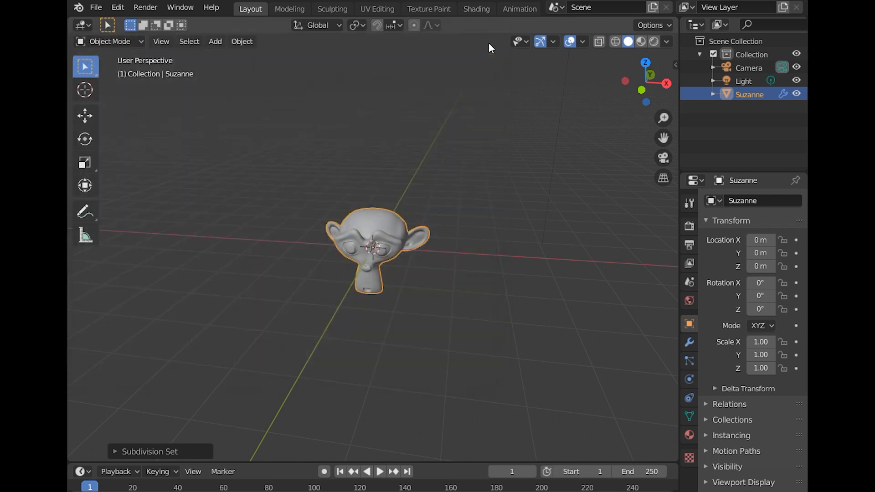
# Add a UV sphere mesh at the 3D cursor, inside the Suzanne head
pyautogui.scroll(4, 444, 264)
pyautogui.scroll(-4, 444, 264)
pyautogui.scroll(5, 443, 264)
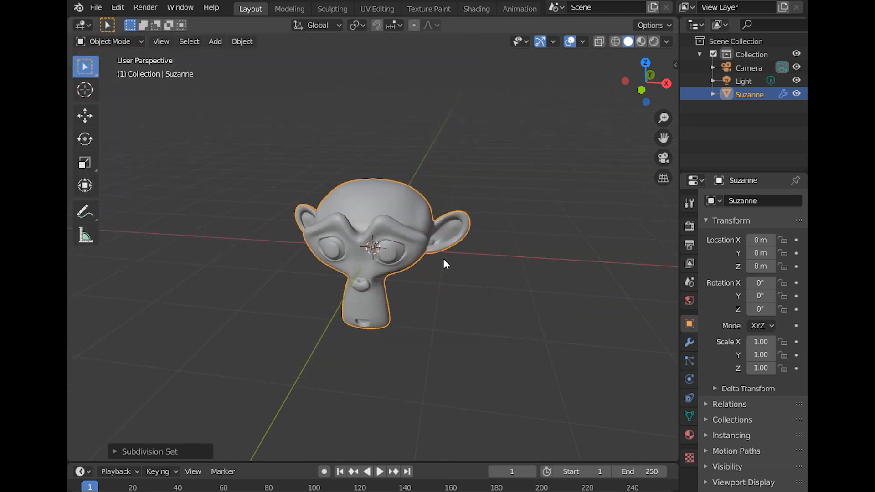
pyautogui.moveTo(450, 182); pyautogui.dragTo(427, 227, button='middle')
pyautogui.scroll(-3, 461, 303)
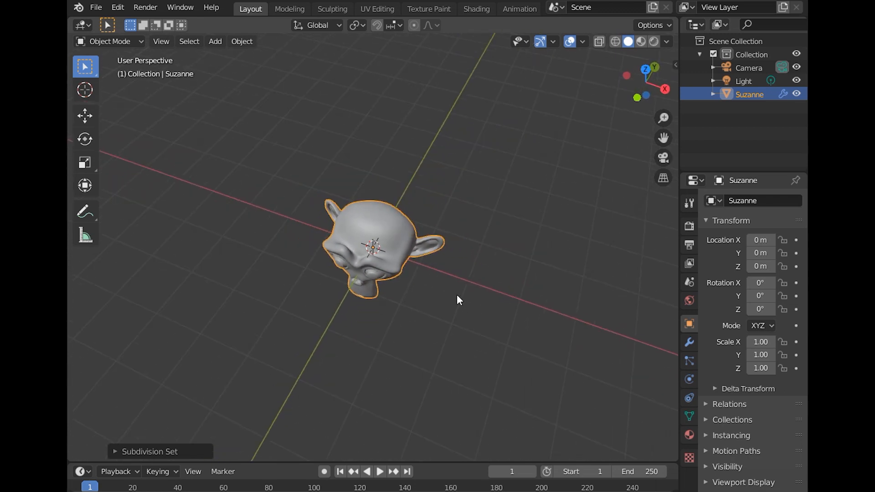
pyautogui.hotkey('shift', 'a')
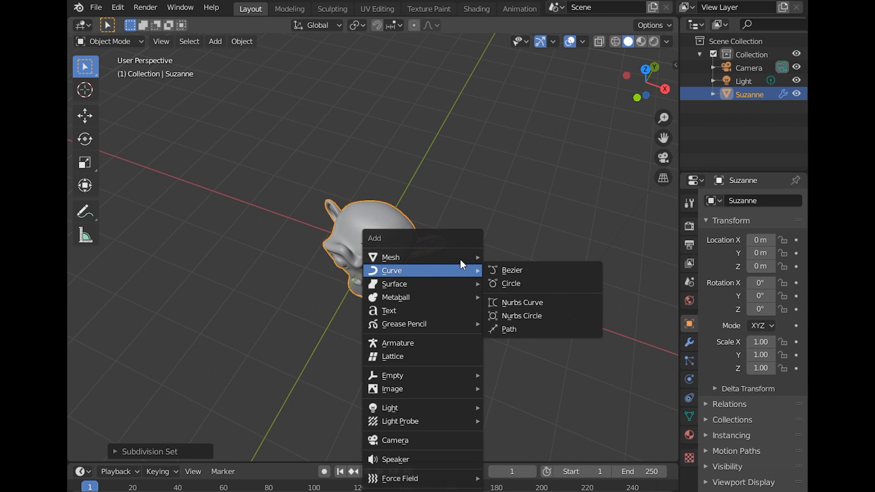
pyautogui.moveTo(461, 259)
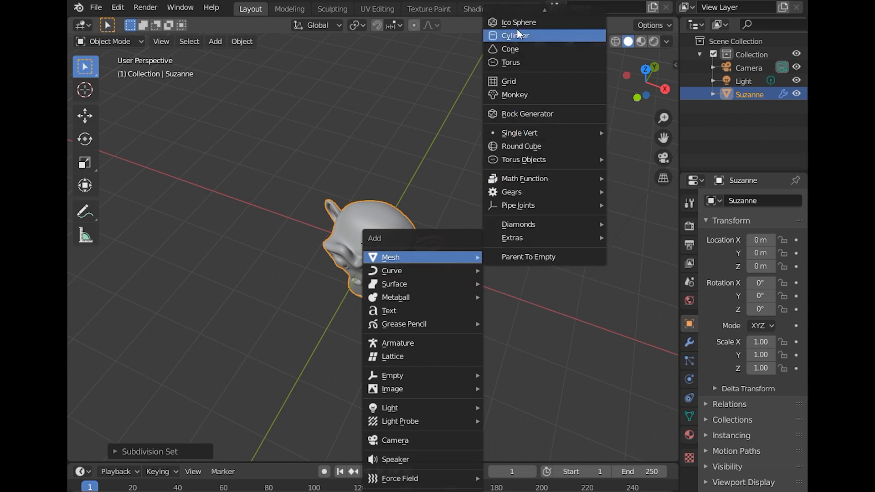
pyautogui.scroll(3, 524, 53)
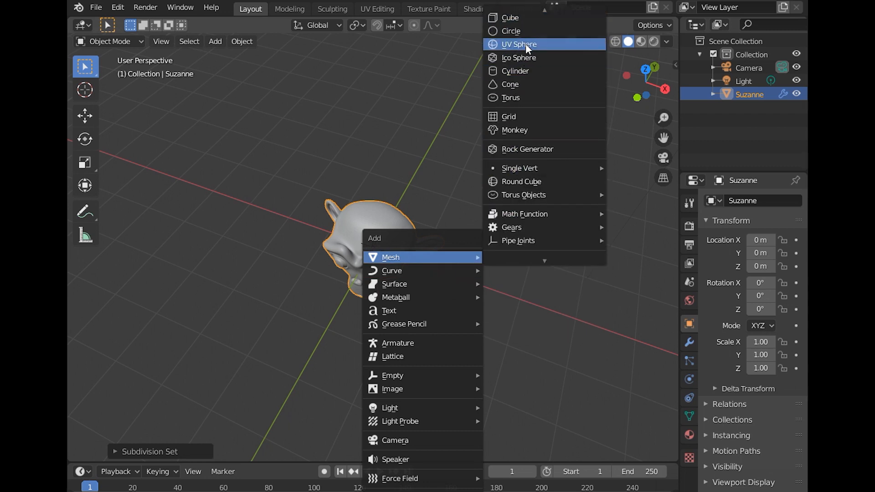
pyautogui.click(525, 46)
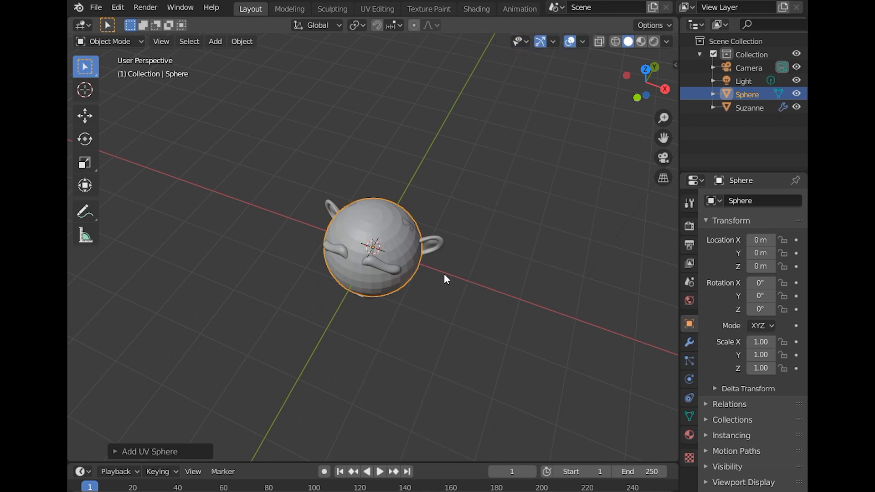
# Enter Edit Mode on the sphere and delete all of its vertices
pyautogui.press('Tab')
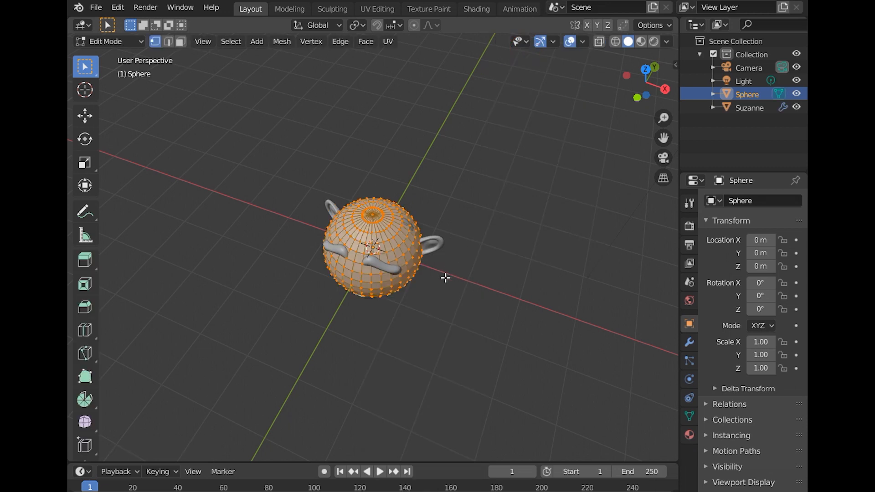
pyautogui.press('x')
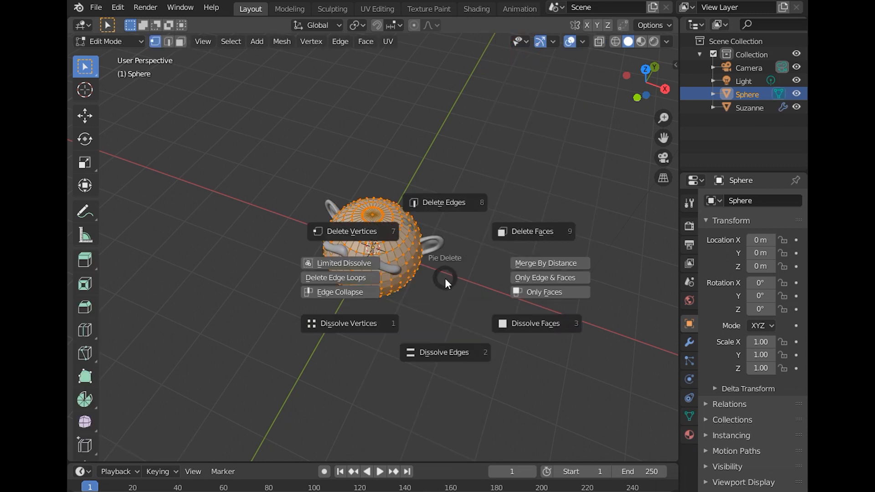
pyautogui.click(361, 235)
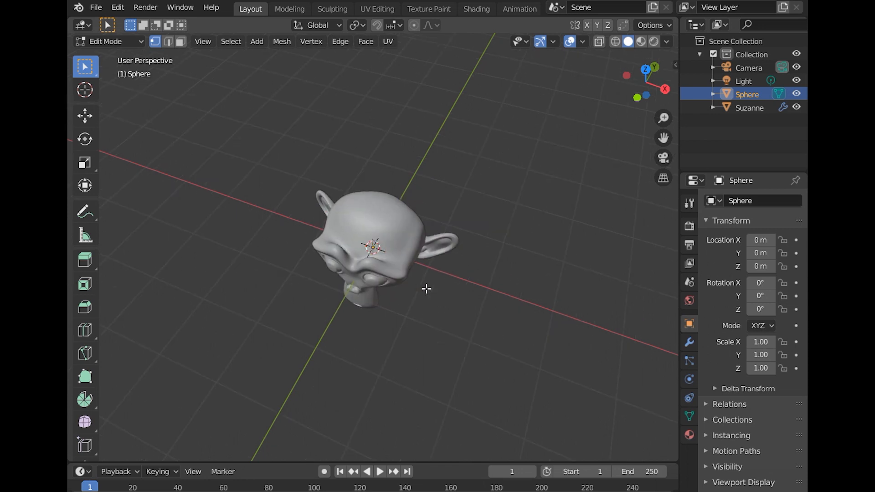
# Activate the Annotate tool and set its stroke placement to Surface
pyautogui.scroll(2, 426, 289)
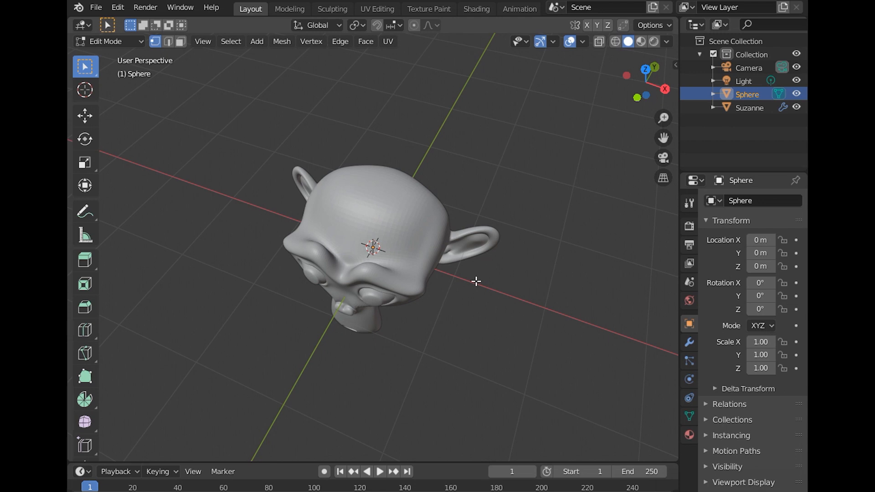
pyautogui.click(85, 211)
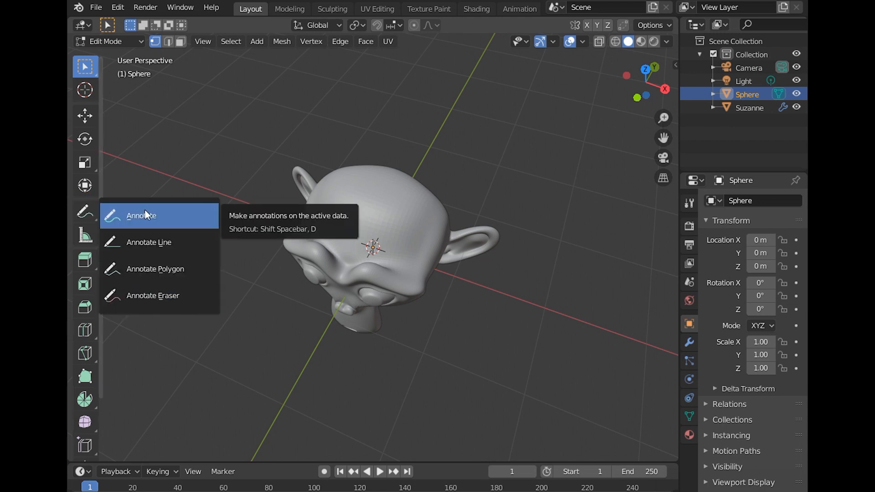
pyautogui.click(144, 210)
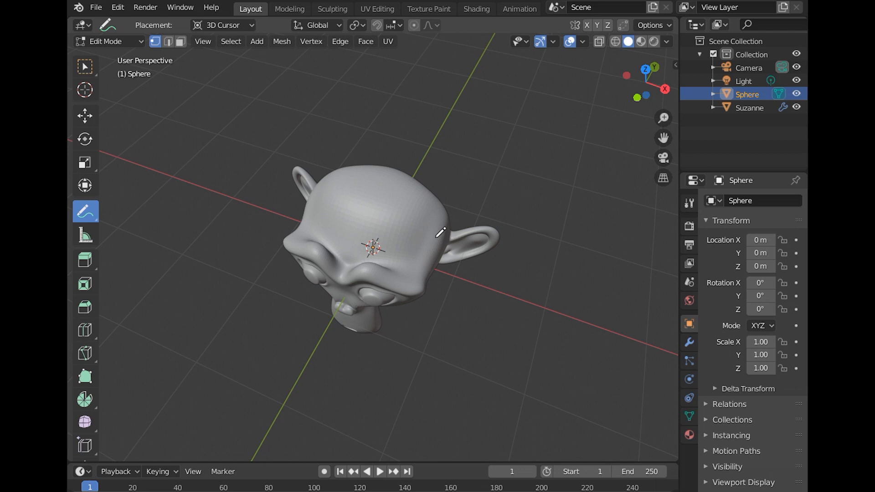
pyautogui.click(250, 25)
pyautogui.click(225, 69)
# Draw five roughly parallel annotation strokes from back to front across the top of Suzanne's head
pyautogui.moveTo(484, 310); pyautogui.dragTo(508, 322, button='middle')
pyautogui.scroll(-5, 531, 326)
pyautogui.scroll(5, 412, 288)
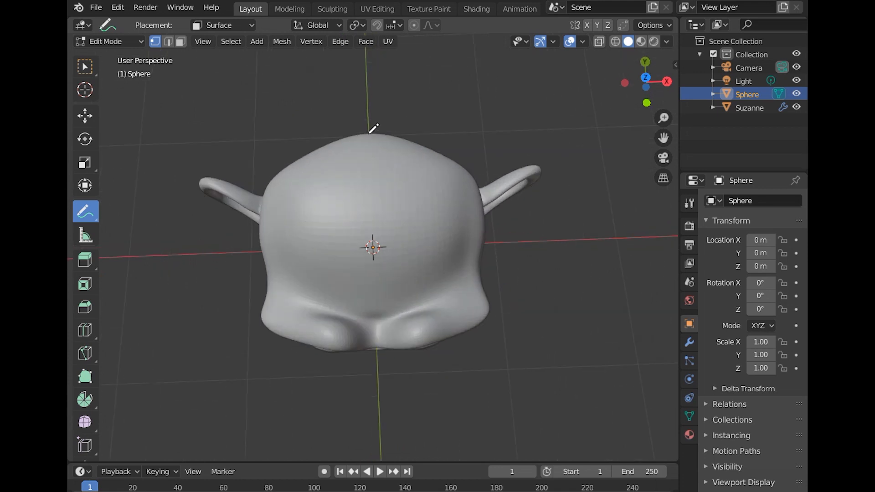
pyautogui.moveTo(293, 163); pyautogui.dragTo(284, 269)
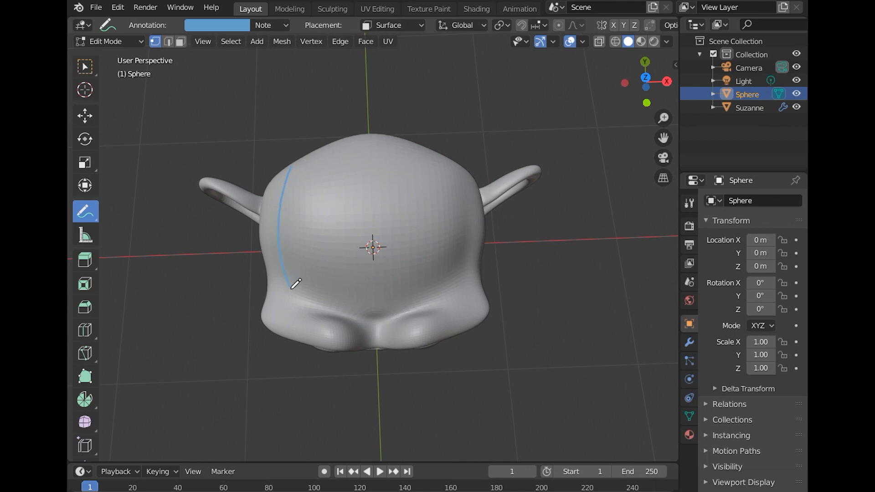
pyautogui.moveTo(330, 149); pyautogui.dragTo(334, 303)
pyautogui.moveTo(372, 139); pyautogui.dragTo(380, 305)
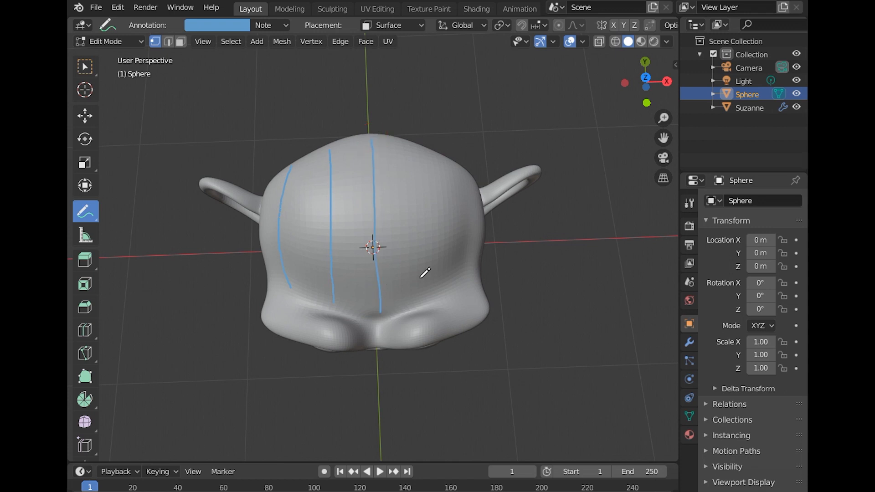
pyautogui.moveTo(417, 145)
pyautogui.mouseDown()
pyautogui.moveTo(428, 182)
pyautogui.moveTo(429, 302)
pyautogui.mouseUp()
pyautogui.moveTo(459, 164)
pyautogui.mouseDown()
pyautogui.moveTo(470, 199)
pyautogui.moveTo(465, 283)
pyautogui.mouseUp()
# Set Sphere as the Bsurfaces mesh and add a surface from the annotation strokes, with In Front and Show wire enabled
pyautogui.moveTo(477, 260)
pyautogui.mouseDown(button='middle')
pyautogui.moveTo(414, 269)
pyautogui.moveTo(336, 229)
pyautogui.moveTo(492, 254)
pyautogui.moveTo(505, 231)
pyautogui.moveTo(518, 273)
pyautogui.moveTo(517, 244)
pyautogui.mouseUp(button='middle')
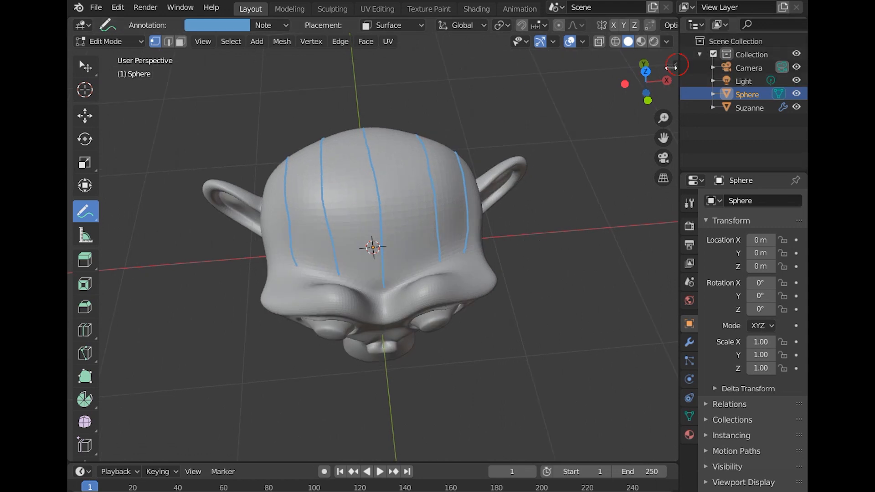
pyautogui.click(675, 65)
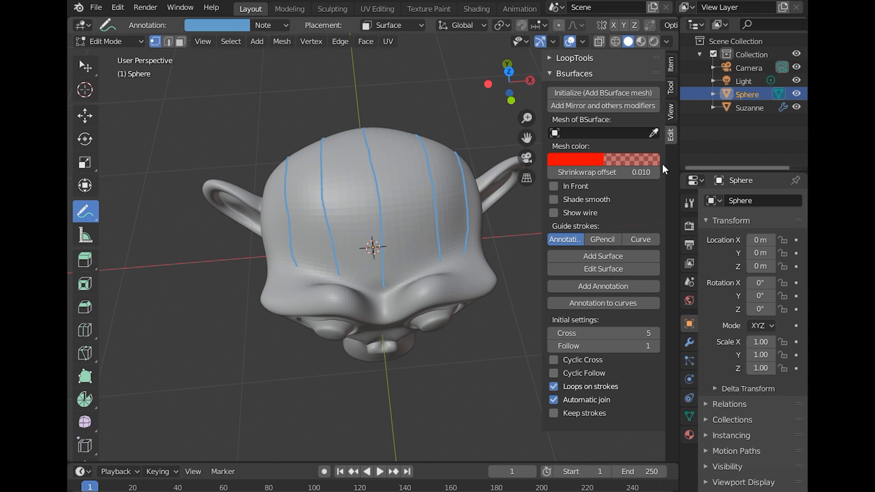
pyautogui.click(555, 133)
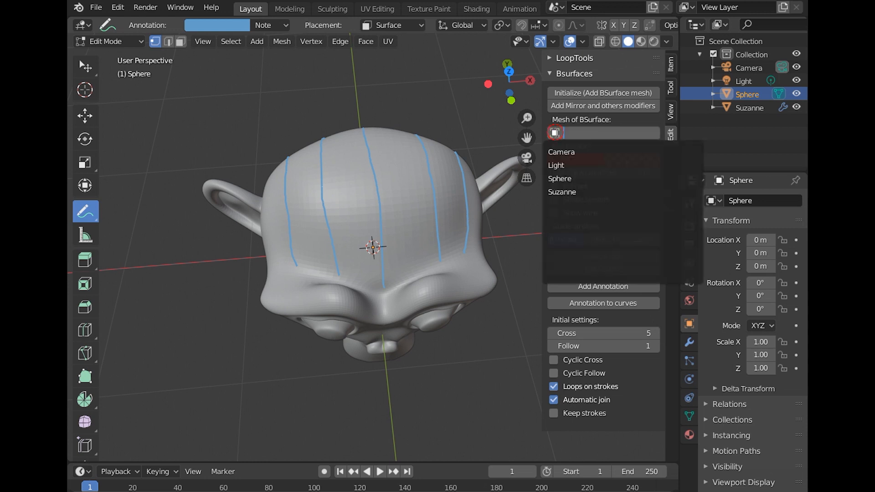
pyautogui.click(568, 174)
pyautogui.click(584, 251)
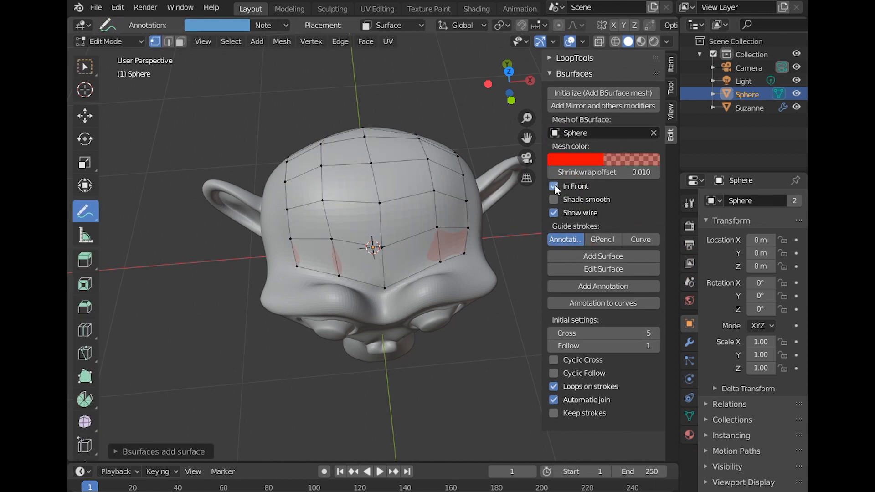
# Increase the new surface's subdivisions to Cross 6 and Follow 2
pyautogui.click(119, 453)
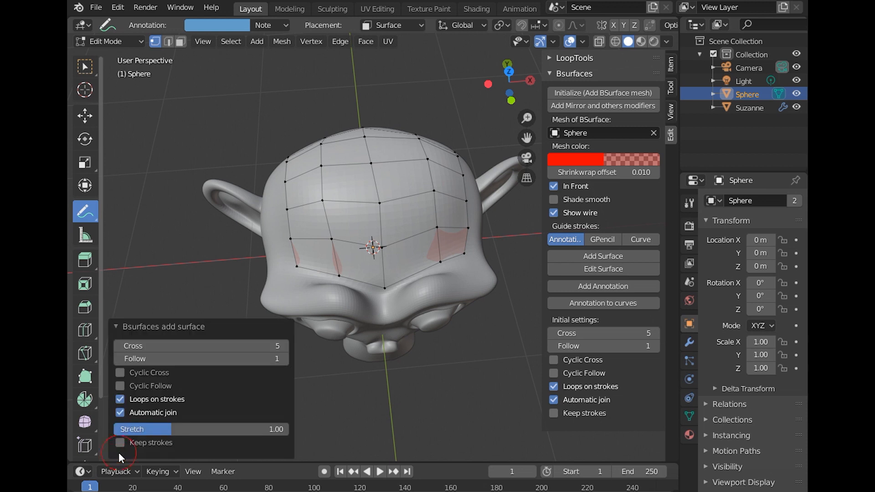
pyautogui.click(285, 362)
pyautogui.click(286, 345)
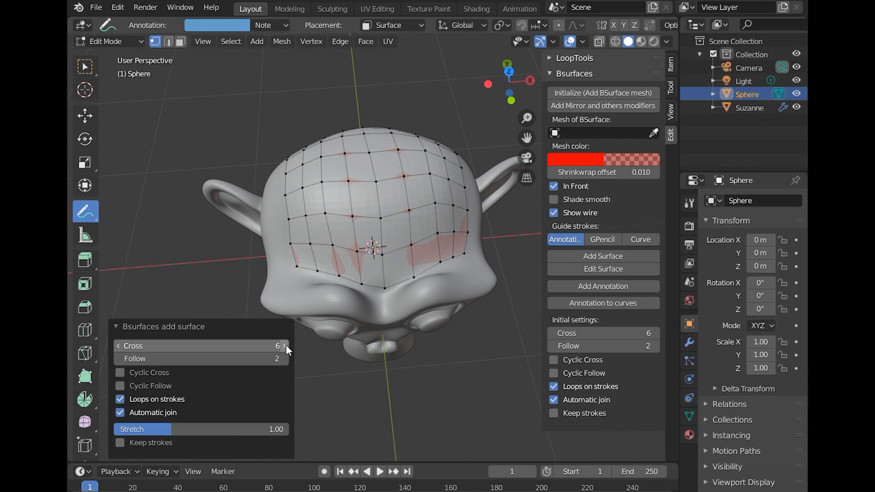
# Switch to the Tweak selection tool and reposition several vertices near the middle of the head's surface grid
pyautogui.scroll(-1, 400, 312)
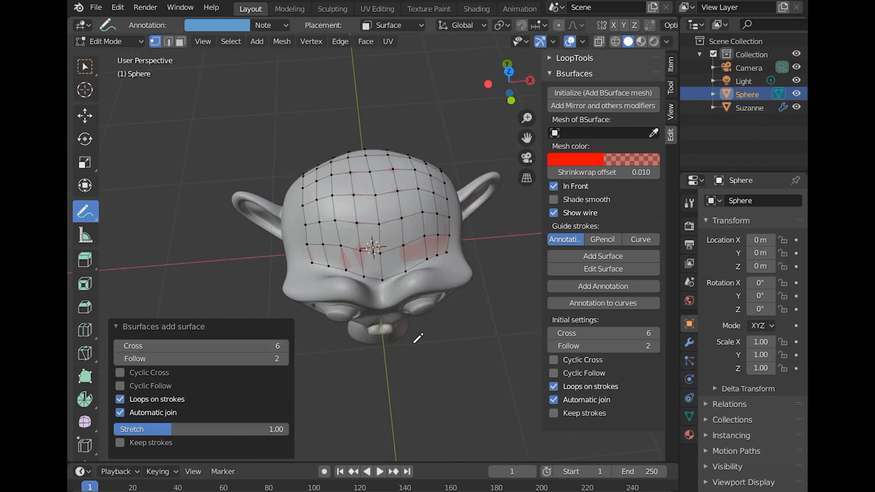
pyautogui.moveTo(424, 342); pyautogui.dragTo(422, 365, button='middle')
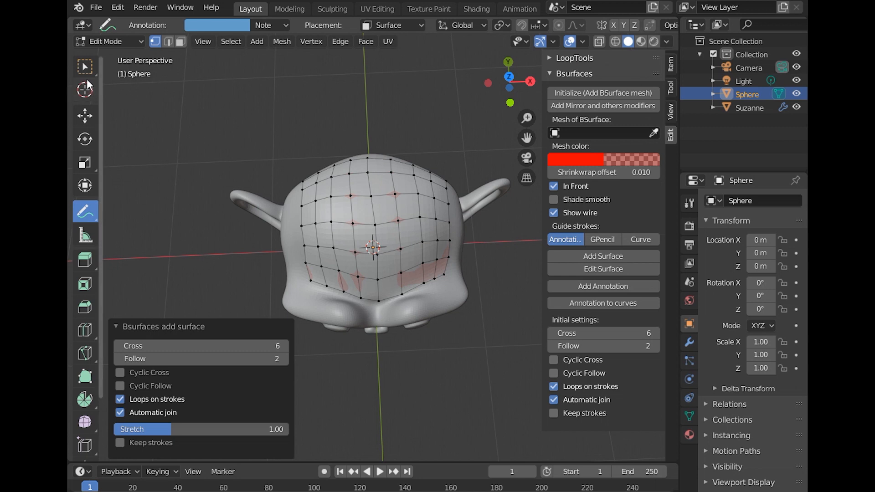
pyautogui.click(84, 67)
pyautogui.click(119, 70)
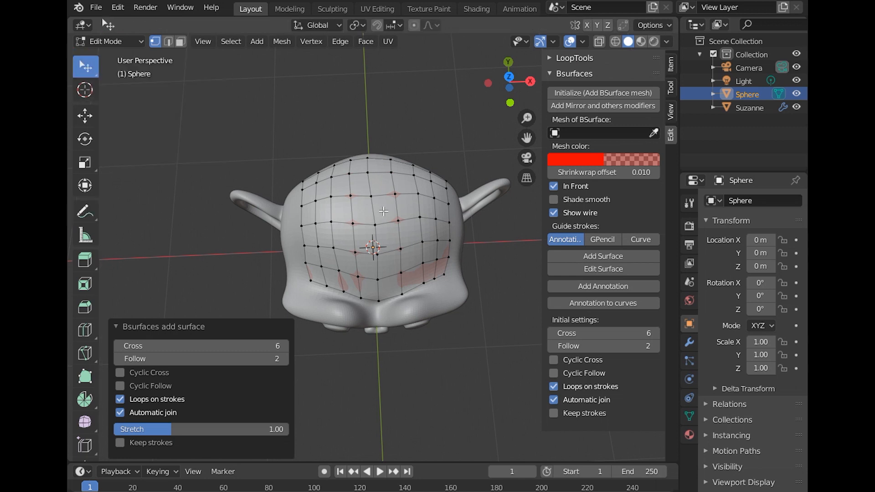
pyautogui.moveTo(366, 169); pyautogui.dragTo(371, 196)
pyautogui.moveTo(375, 227); pyautogui.dragTo(374, 223)
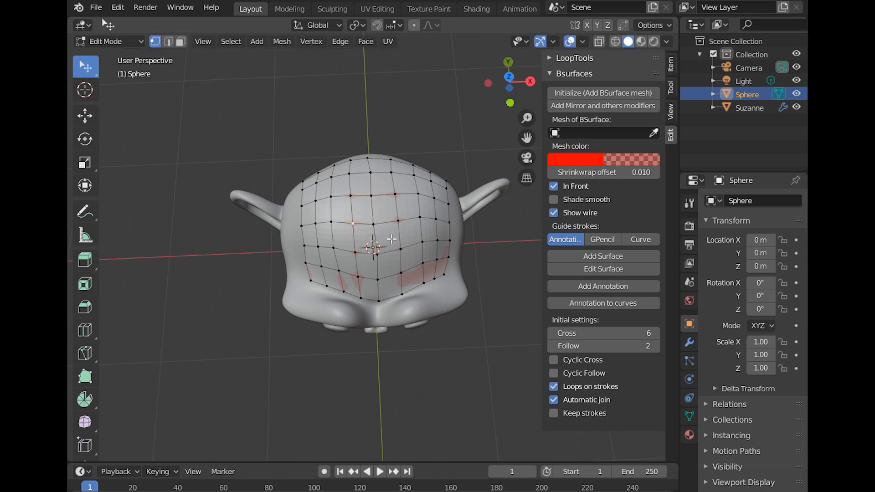
pyautogui.moveTo(378, 207); pyautogui.dragTo(373, 224, button='middle')
pyautogui.moveTo(369, 195); pyautogui.dragTo(372, 208)
pyautogui.moveTo(372, 208); pyautogui.dragTo(365, 260, button='middle')
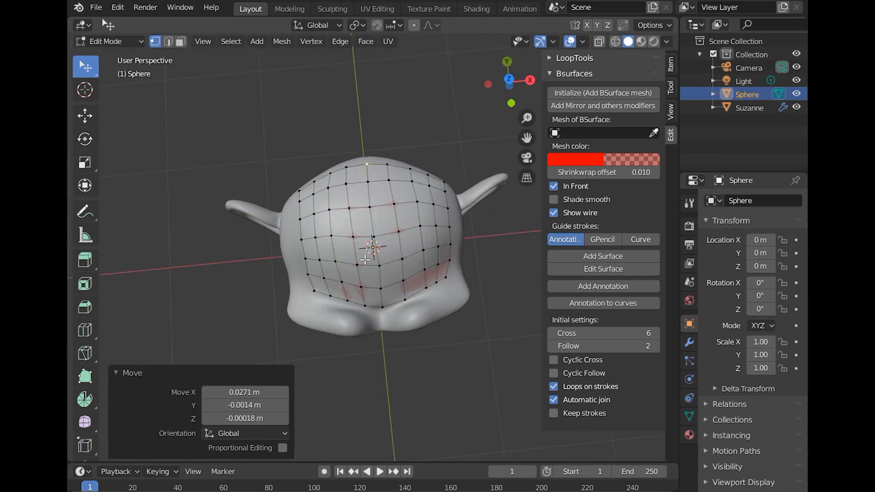
pyautogui.scroll(4, 365, 260)
pyautogui.moveTo(386, 286); pyautogui.dragTo(347, 273)
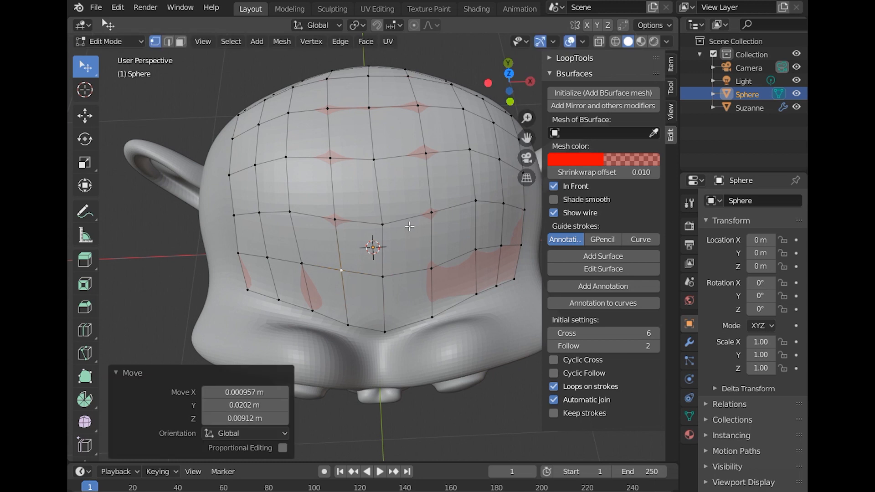
# Turn on snapping to faces and slightly move two vertices on the forehead part of the grid
pyautogui.click(386, 222)
pyautogui.click(376, 25)
pyautogui.click(394, 26)
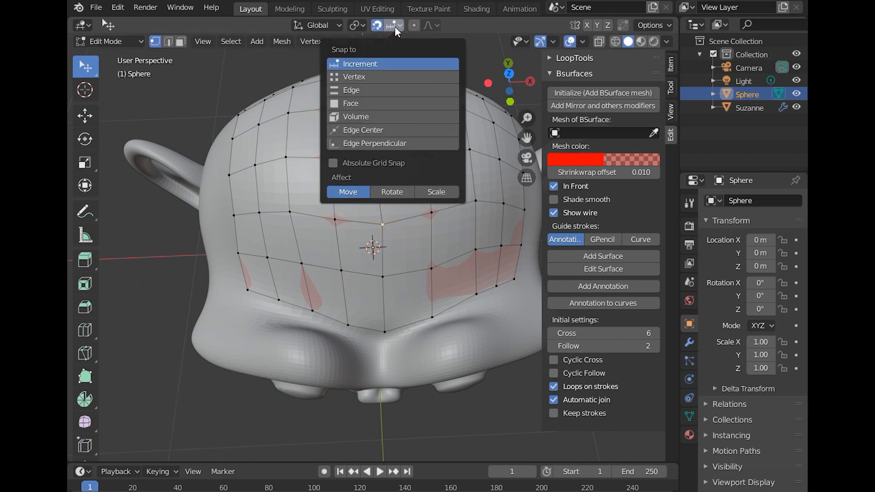
pyautogui.click(376, 103)
pyautogui.moveTo(383, 225); pyautogui.dragTo(382, 217)
pyautogui.moveTo(341, 269); pyautogui.dragTo(338, 269)
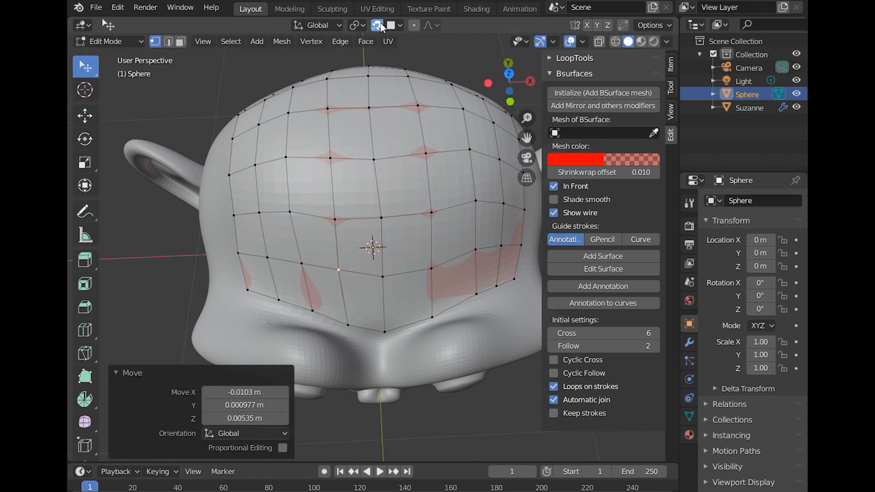
# Enable Project Individual Elements for face snapping and adjust another forehead vertex of the grid
pyautogui.click(398, 26)
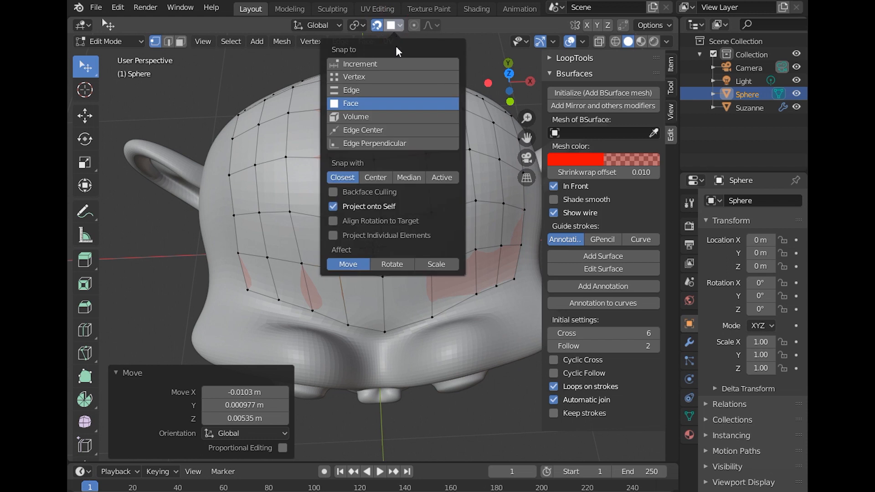
pyautogui.click(332, 235)
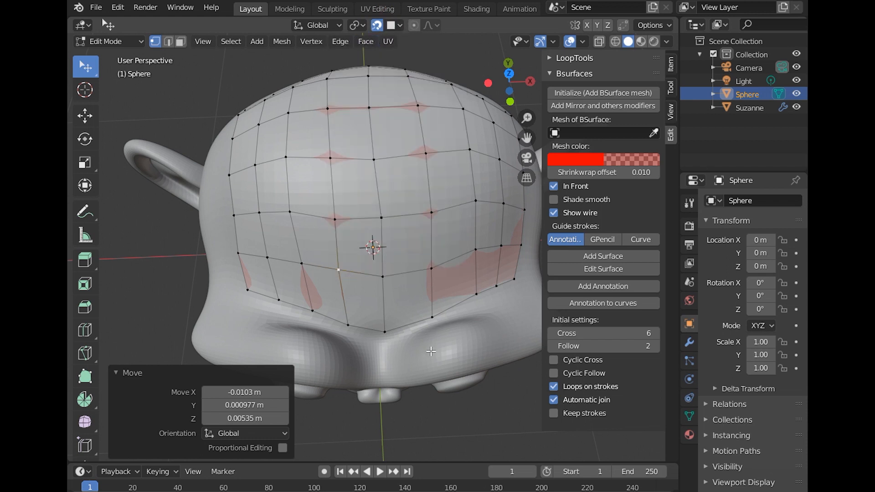
pyautogui.moveTo(294, 213); pyautogui.dragTo(327, 232)
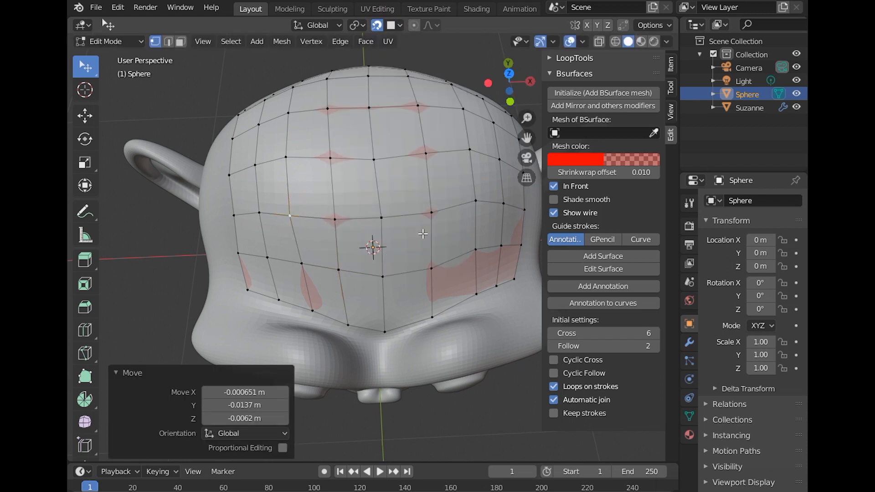
# Slightly reposition a vertex near the side of the grid's lower forehead rows with the Tweak tool
pyautogui.moveTo(468, 201); pyautogui.dragTo(474, 255)
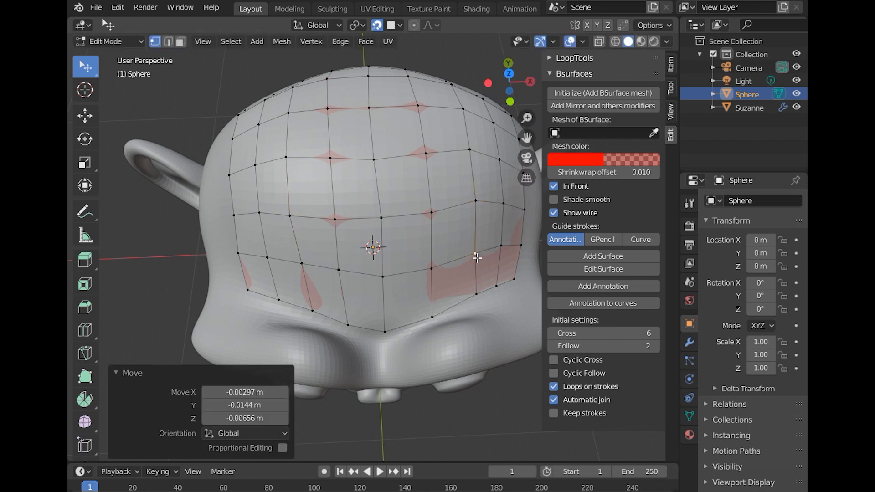
pyautogui.scroll(-1, 495, 259)
pyautogui.scroll(-2, 495, 260)
pyautogui.moveTo(495, 260); pyautogui.dragTo(427, 259, button='middle')
pyautogui.scroll(2, 432, 311)
pyautogui.scroll(-3, 427, 259)
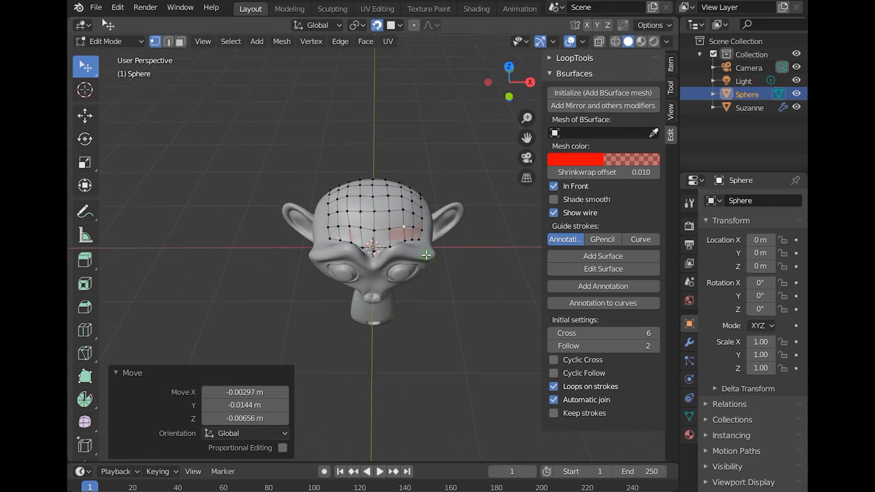
pyautogui.click(84, 67)
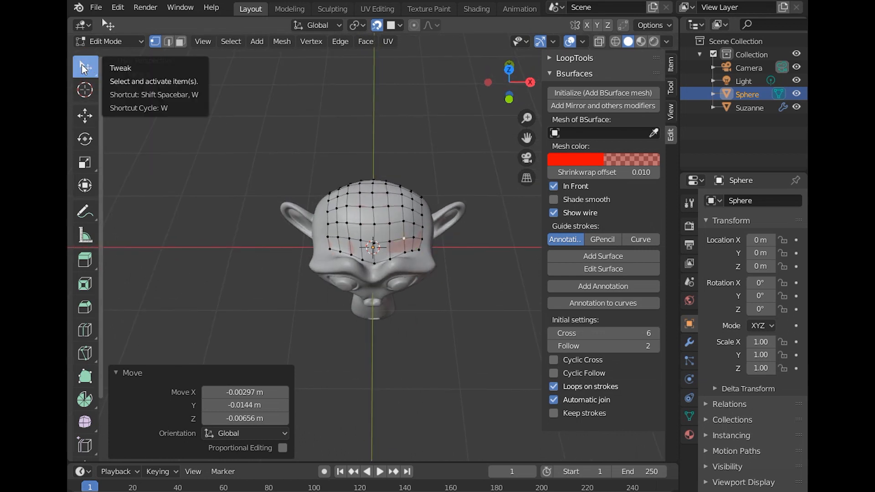
pyautogui.scroll(5, 410, 282)
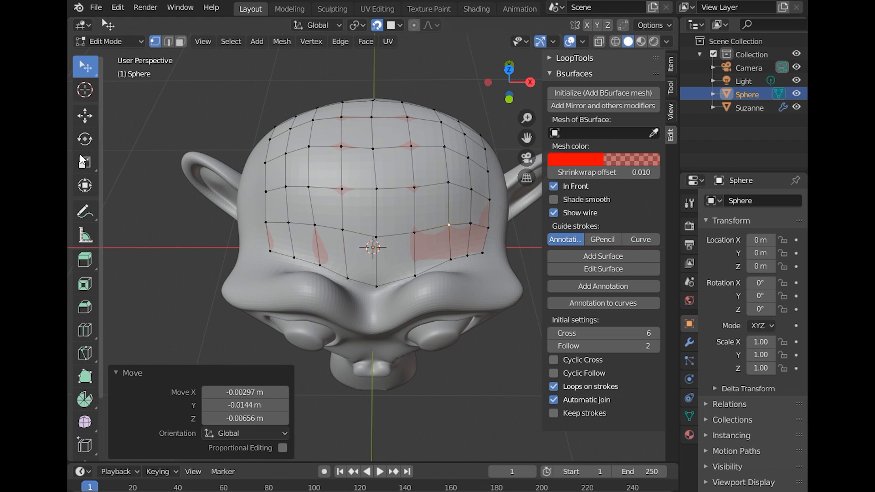
# Try to draw an annotation stroke over the brow below the forehead grid while in Edit Mode
pyautogui.click(86, 211)
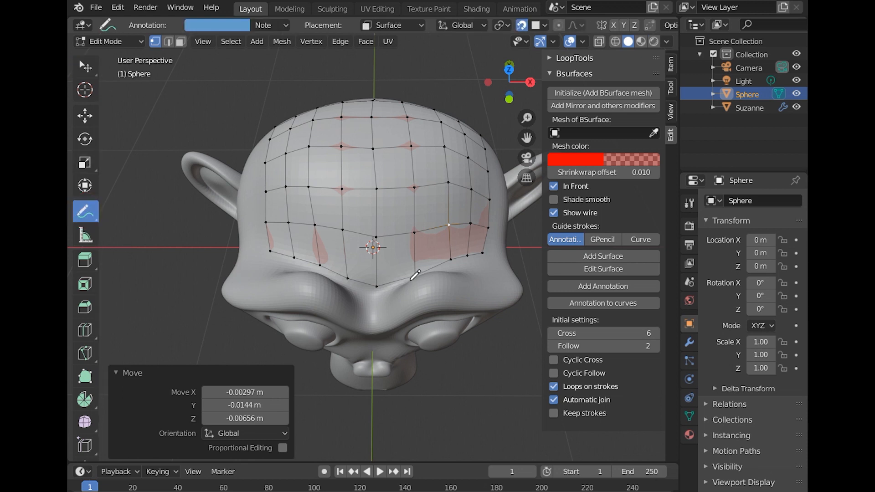
pyautogui.moveTo(414, 276); pyautogui.dragTo(431, 310)
pyautogui.moveTo(474, 332)
pyautogui.mouseDown(button='middle')
pyautogui.moveTo(347, 224)
pyautogui.moveTo(420, 291)
pyautogui.mouseUp(button='middle')
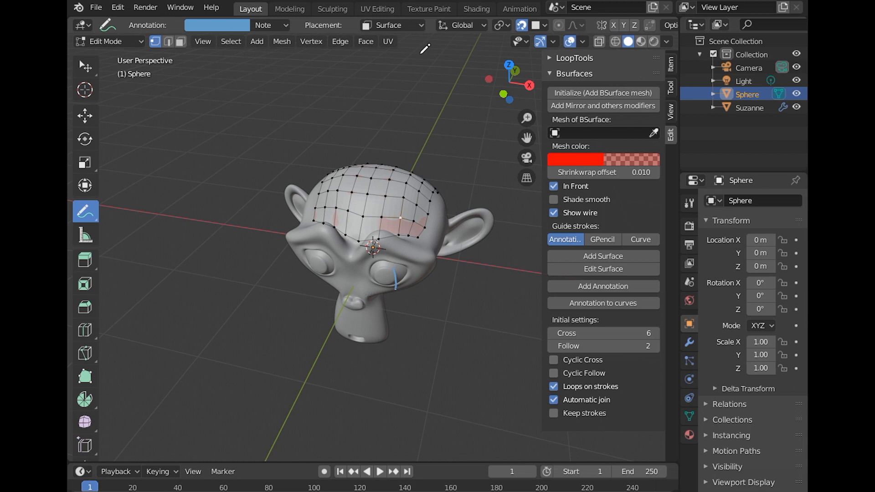
pyautogui.scroll(3, 425, 275)
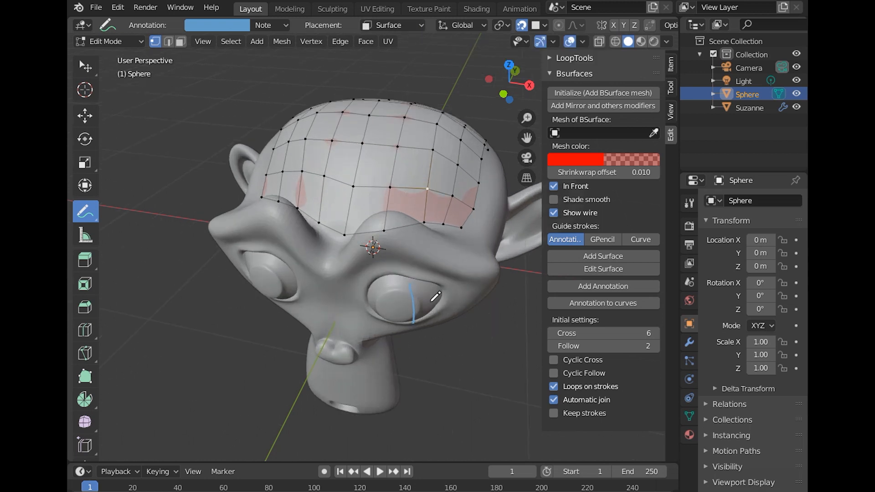
# Erase the misplaced stroke with the Annotate Eraser
pyautogui.click(91, 211)
pyautogui.click(172, 296)
pyautogui.moveTo(401, 280)
pyautogui.mouseDown()
pyautogui.moveTo(424, 323)
pyautogui.moveTo(413, 289)
pyautogui.mouseUp()
# Switch to Object Mode and draw four annotation strokes over one brow, running outward from the forehead grid's lower border
pyautogui.press('Tab')
pyautogui.scroll(-4, 427, 295)
pyautogui.moveTo(427, 295)
pyautogui.mouseDown(button='middle')
pyautogui.moveTo(414, 286)
pyautogui.moveTo(424, 306)
pyautogui.mouseUp(button='middle')
pyautogui.scroll(3, 425, 306)
pyautogui.scroll(1, 424, 307)
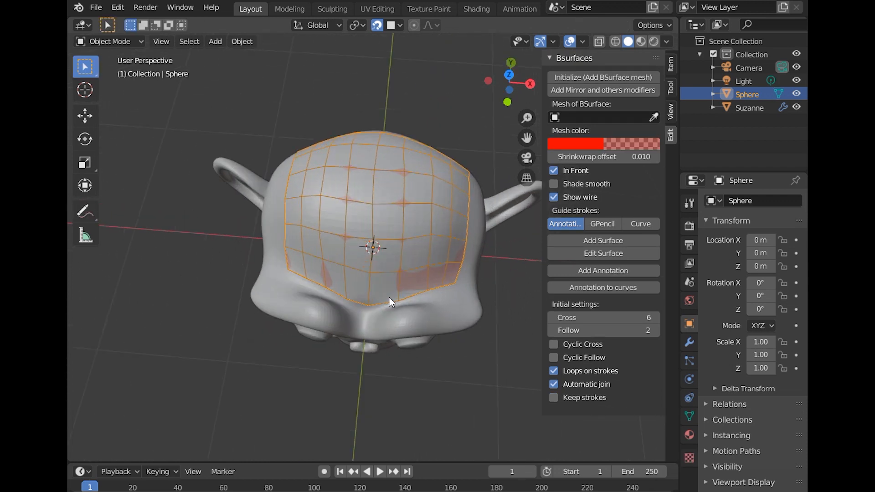
pyautogui.click(86, 213)
pyautogui.scroll(1, 479, 342)
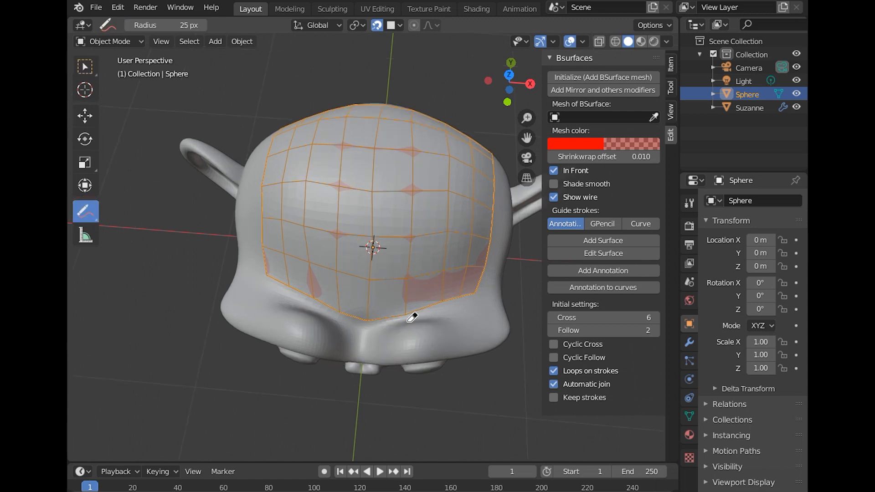
pyautogui.moveTo(91, 222); pyautogui.dragTo(136, 215)
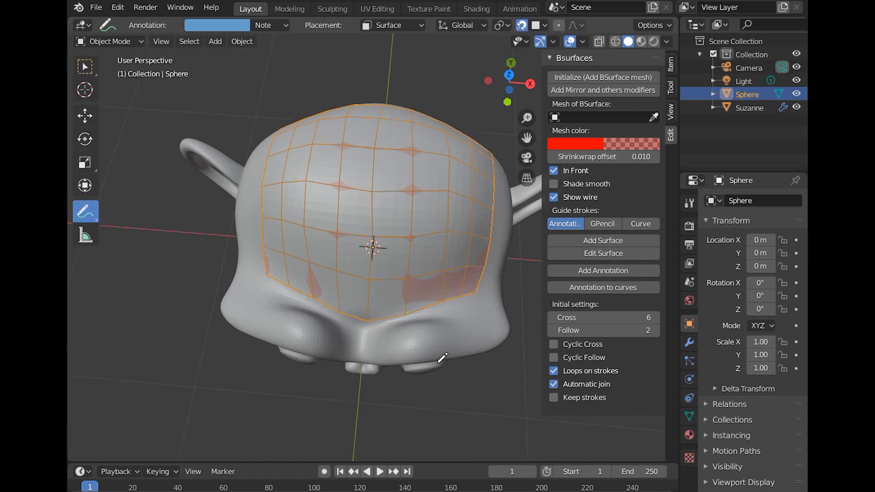
pyautogui.moveTo(406, 323); pyautogui.dragTo(411, 363)
pyautogui.moveTo(433, 318); pyautogui.dragTo(440, 359)
pyautogui.moveTo(462, 314); pyautogui.dragTo(472, 353)
pyautogui.moveTo(475, 305); pyautogui.dragTo(496, 318)
# Return to Edit Mode and add a Bsurfaces surface from the four brow strokes
pyautogui.moveTo(513, 326); pyautogui.dragTo(480, 299, button='middle')
pyautogui.press('Tab')
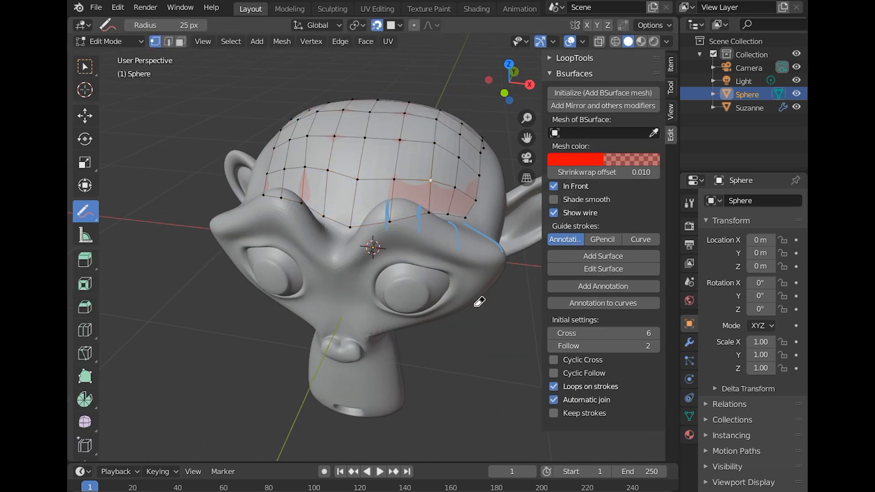
pyautogui.click(586, 256)
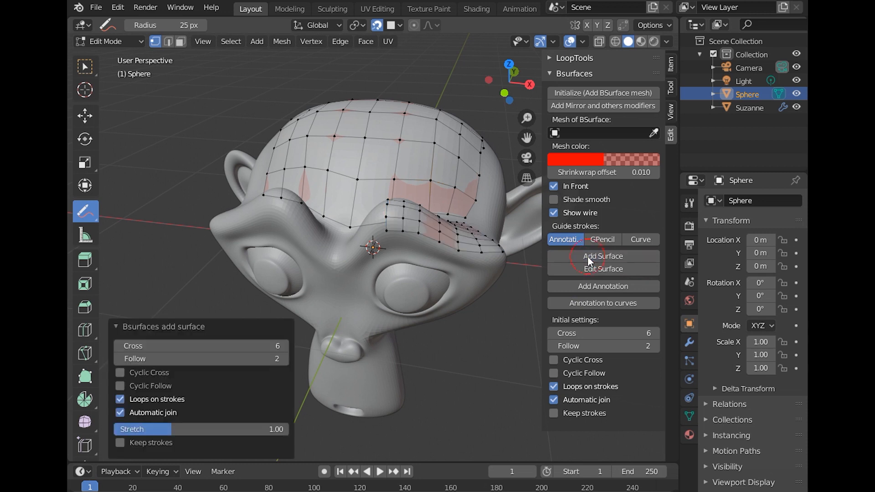
pyautogui.moveTo(462, 284); pyautogui.dragTo(459, 337, button='middle')
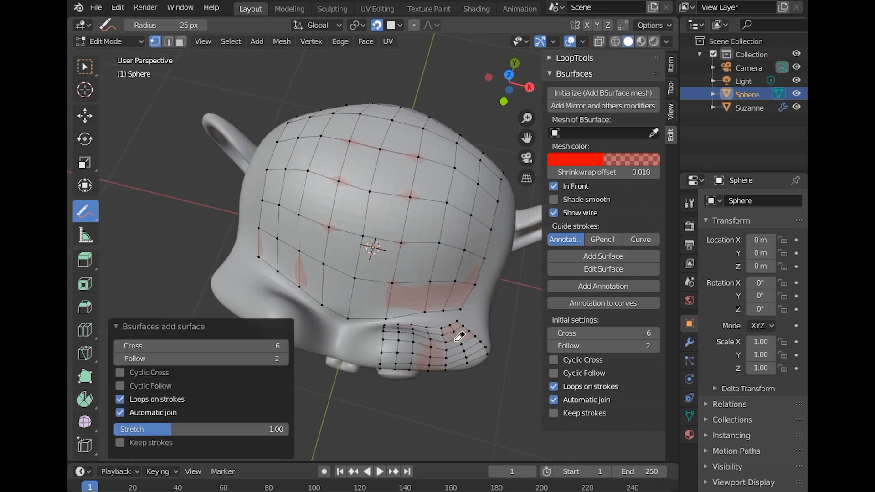
pyautogui.moveTo(438, 373); pyautogui.dragTo(476, 372, button='middle')
# Select five adjacent vertices along the grid's side border above the ear in Edit Mode
pyautogui.press('Tab')
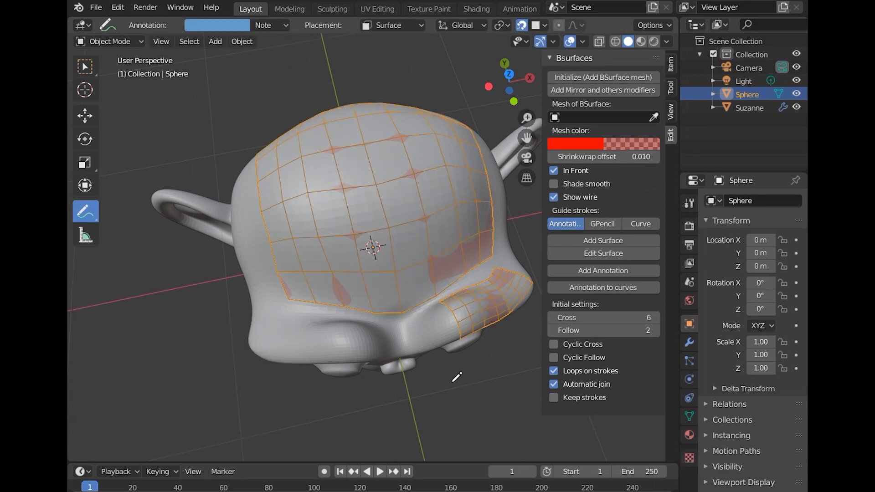
pyautogui.press('Tab')
pyautogui.moveTo(495, 384); pyautogui.dragTo(448, 288, button='middle')
pyautogui.click(443, 208)
pyautogui.keyDown('shift'); pyautogui.click(400, 201); pyautogui.keyUp('shift')
pyautogui.keyDown('shift'); pyautogui.click(356, 204); pyautogui.keyUp('shift')
pyautogui.keyDown('shift'); pyautogui.click(323, 224); pyautogui.keyUp('shift')
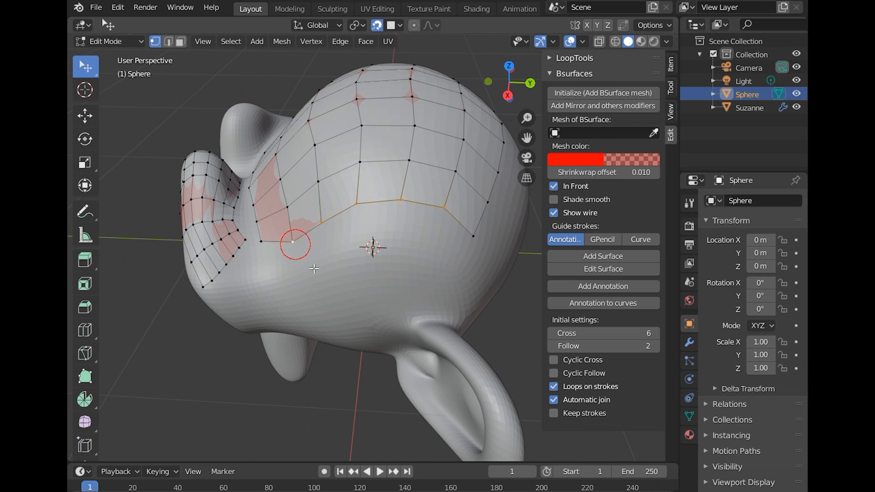
# Draw two annotation strokes between the selected border and the ear in Object Mode, and add a surface from them in Edit Mode
pyautogui.press('Tab')
pyautogui.moveTo(298, 271); pyautogui.dragTo(401, 254)
pyautogui.moveTo(312, 307); pyautogui.dragTo(441, 301)
pyautogui.moveTo(463, 251)
pyautogui.mouseDown(button='middle')
pyautogui.moveTo(463, 231)
pyautogui.moveTo(460, 247)
pyautogui.mouseUp(button='middle')
pyautogui.click(598, 256)
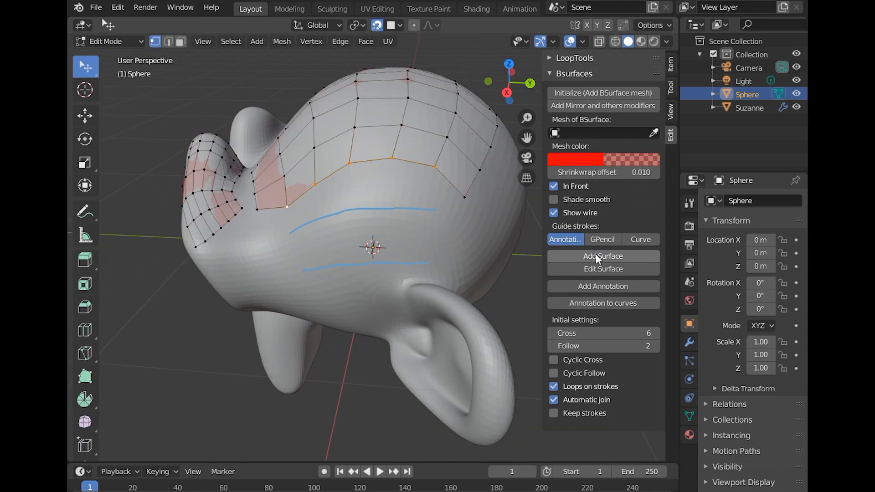
pyautogui.click(598, 260)
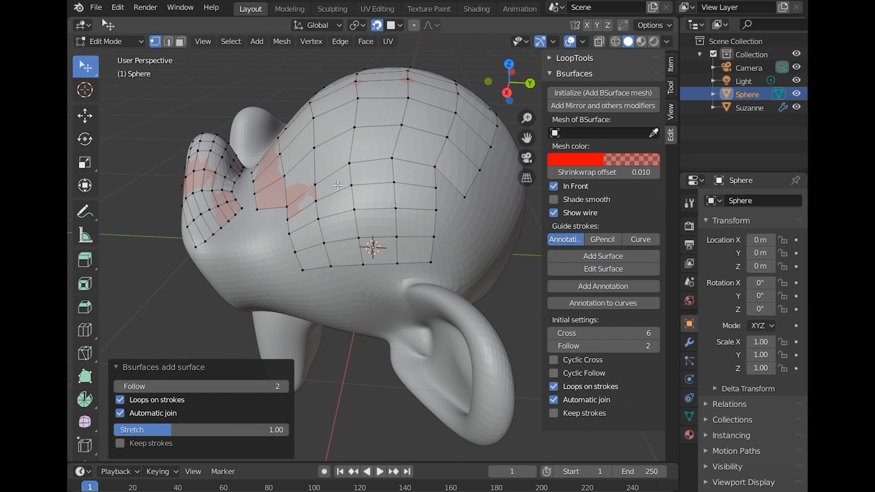
# Select four adjacent vertices on the grid's front border above the still uncovered brow
pyautogui.moveTo(338, 266); pyautogui.dragTo(378, 275, button='middle')
pyautogui.scroll(1, 378, 275)
pyautogui.click(382, 309)
pyautogui.keyDown('shift'); pyautogui.click(353, 305); pyautogui.keyUp('shift')
pyautogui.keyDown('shift'); pyautogui.click(324, 303); pyautogui.keyUp('shift')
pyautogui.keyDown('shift'); pyautogui.click(292, 302); pyautogui.keyUp('shift')
# Draw two annotation strokes across the uncovered brow in Object Mode and extend the selected border over them with Add Surface
pyautogui.press('Tab')
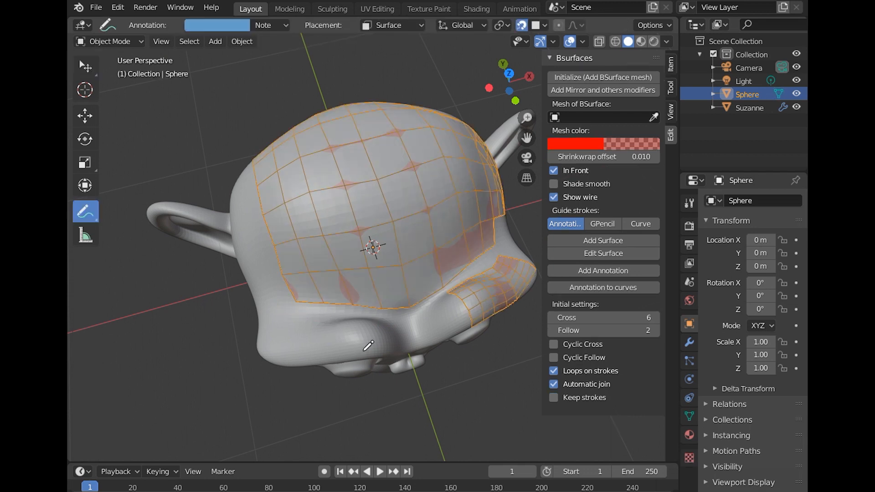
pyautogui.moveTo(385, 332); pyautogui.dragTo(287, 330)
pyautogui.moveTo(385, 346); pyautogui.dragTo(279, 353)
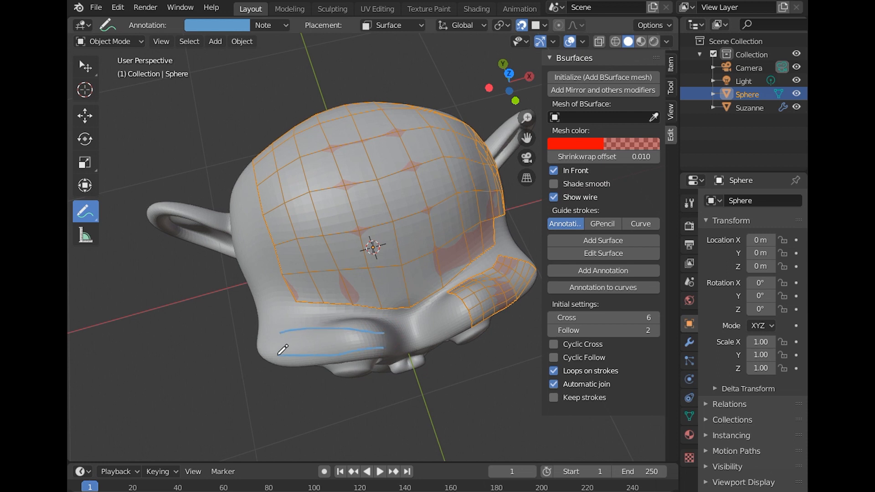
pyautogui.press('Tab')
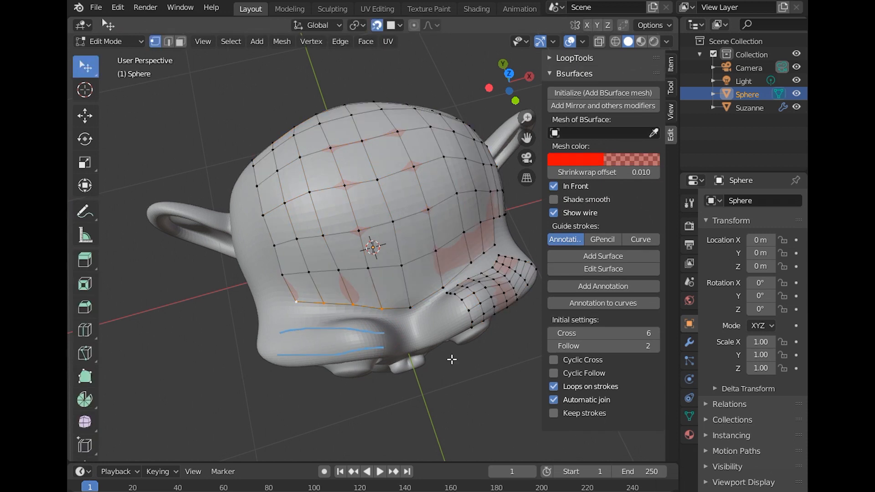
pyautogui.click(592, 256)
# Select three adjacent vertices on the grid's border above the opposite ear
pyautogui.moveTo(499, 324); pyautogui.dragTo(420, 330, button='middle')
pyautogui.scroll(2, 344, 359)
pyautogui.scroll(-3, 392, 366)
pyautogui.scroll(2, 398, 366)
pyautogui.scroll(-3, 398, 366)
pyautogui.scroll(3, 392, 326)
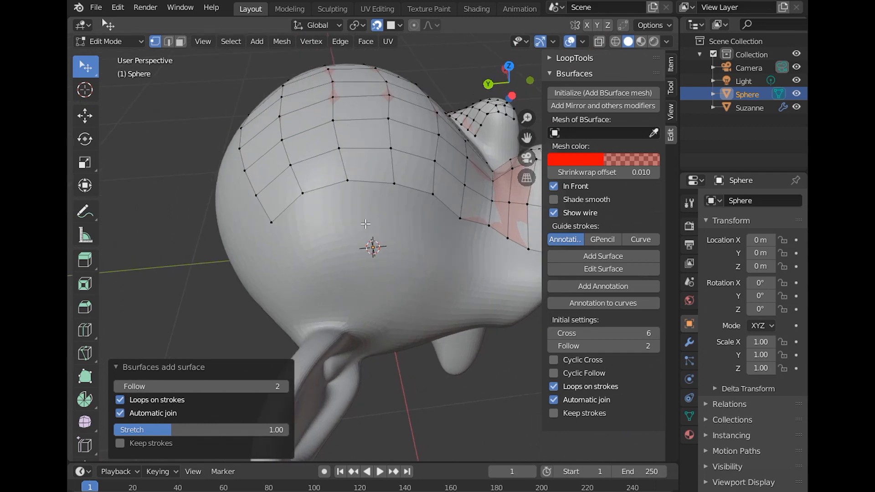
pyautogui.click(303, 192)
pyautogui.keyDown('shift'); pyautogui.click(347, 181); pyautogui.keyUp('shift')
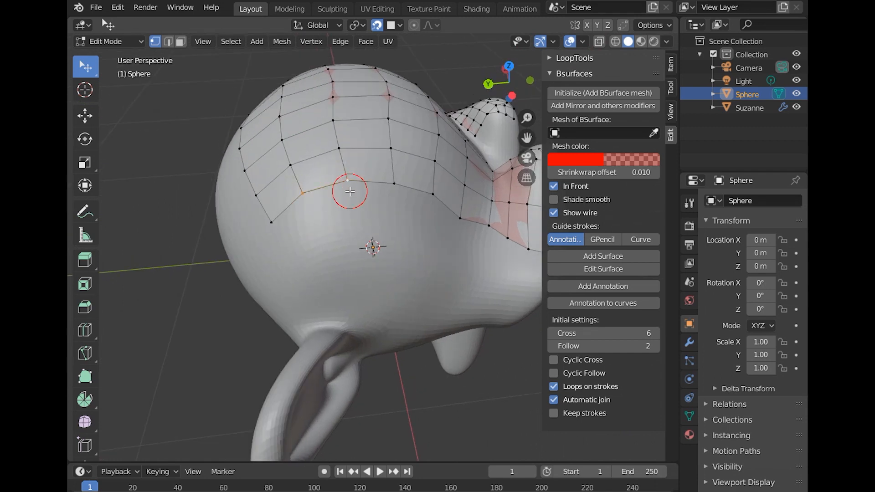
pyautogui.keyDown('shift'); pyautogui.click(396, 186); pyautogui.keyUp('shift')
# Try to extend the selected border with a surface from two annotation strokes drawn in opposite directions above the ear
pyautogui.press('Tab')
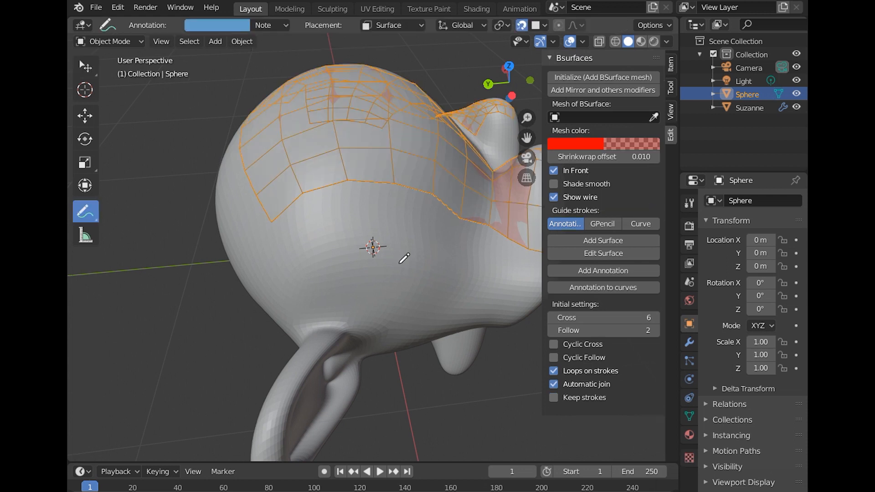
pyautogui.moveTo(312, 281); pyautogui.dragTo(451, 263)
pyautogui.moveTo(417, 223); pyautogui.dragTo(289, 237)
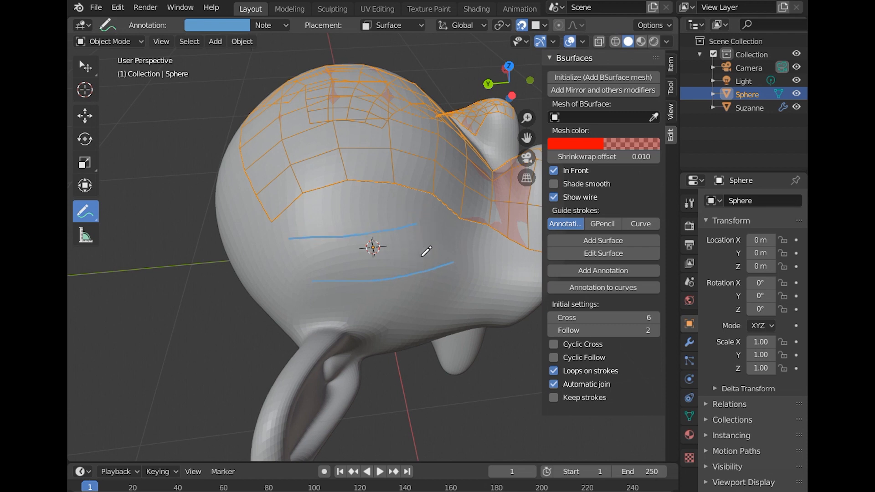
pyautogui.press('Tab')
pyautogui.click(602, 256)
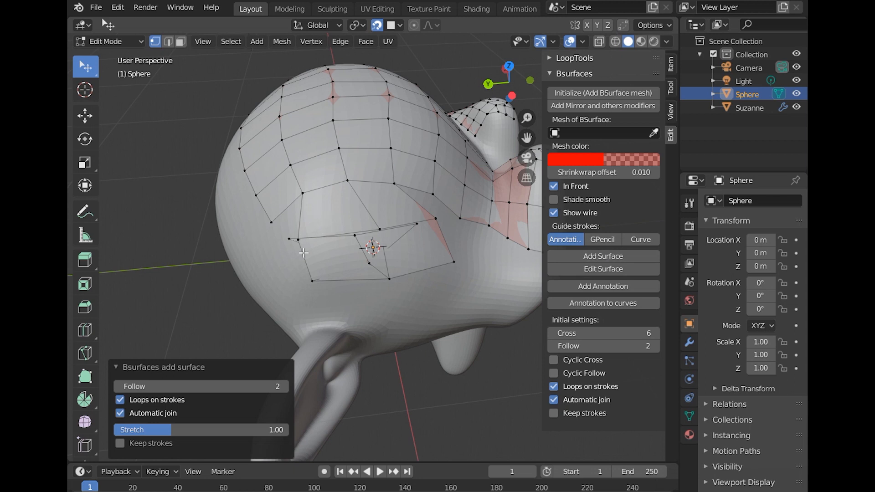
pyautogui.scroll(-5, 353, 269)
pyautogui.scroll(5, 355, 272)
pyautogui.scroll(-4, 364, 283)
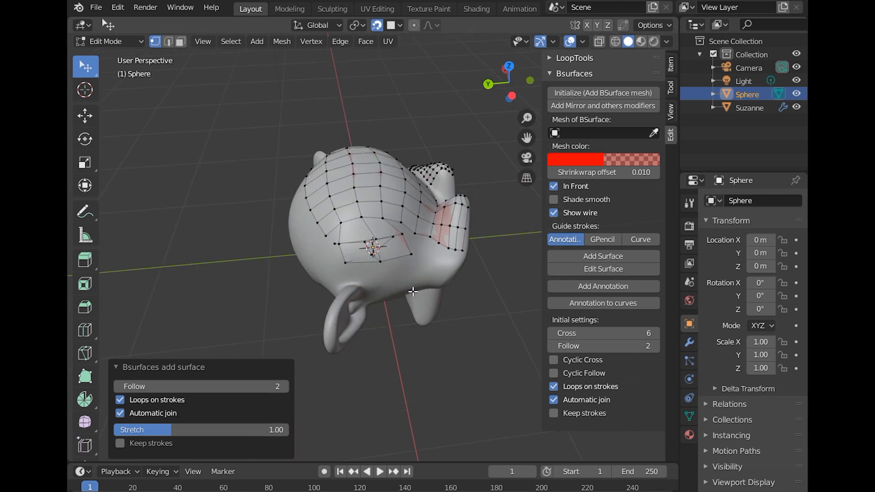
# Undo the added surface and its two guide strokes
pyautogui.hotkey('ctrl', 'z')
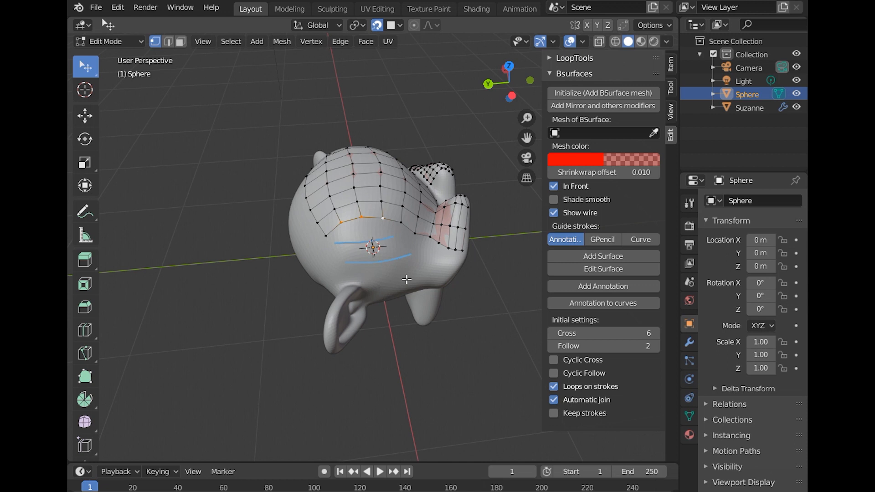
pyautogui.hotkey('ctrl', 'z')
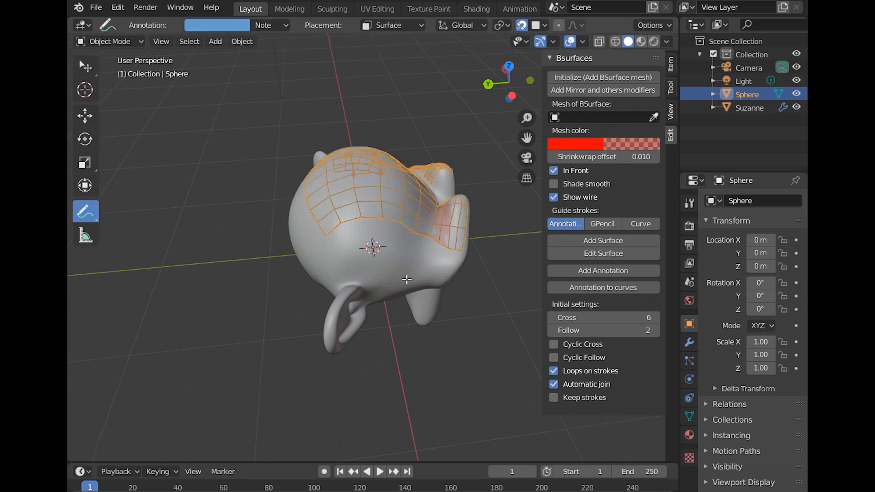
# Draw two annotation strokes above the ear in the same direction and extend the selected border with Add Surface in Edit Mode
pyautogui.scroll(3, 407, 279)
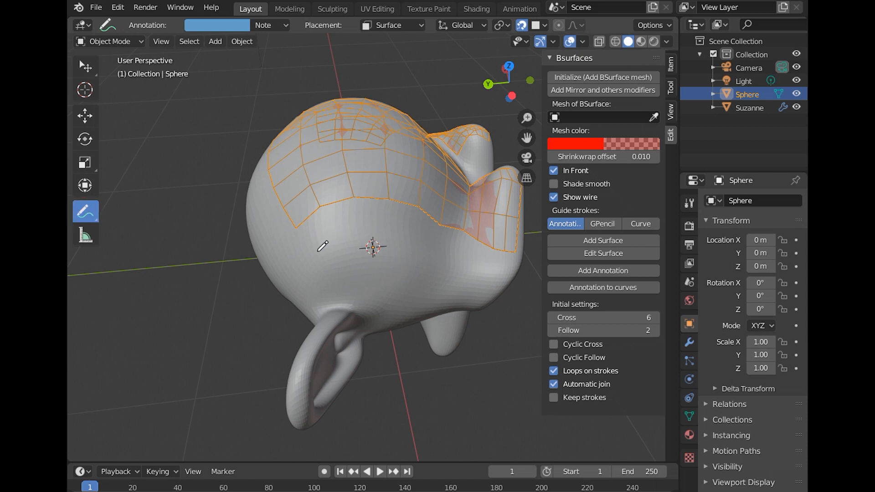
pyautogui.moveTo(318, 251)
pyautogui.mouseDown()
pyautogui.moveTo(383, 255)
pyautogui.moveTo(414, 244)
pyautogui.mouseUp()
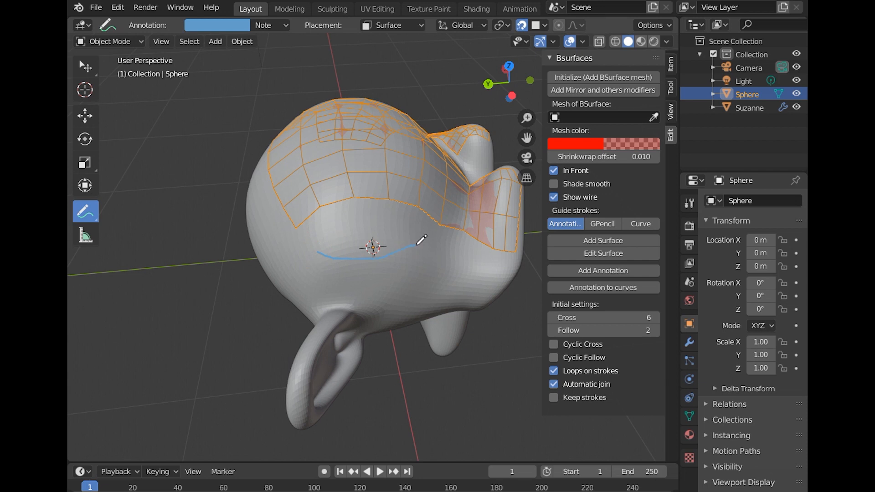
pyautogui.moveTo(320, 288)
pyautogui.mouseDown()
pyautogui.moveTo(360, 293)
pyautogui.moveTo(426, 276)
pyautogui.mouseUp()
pyautogui.press('Tab')
pyautogui.click(570, 256)
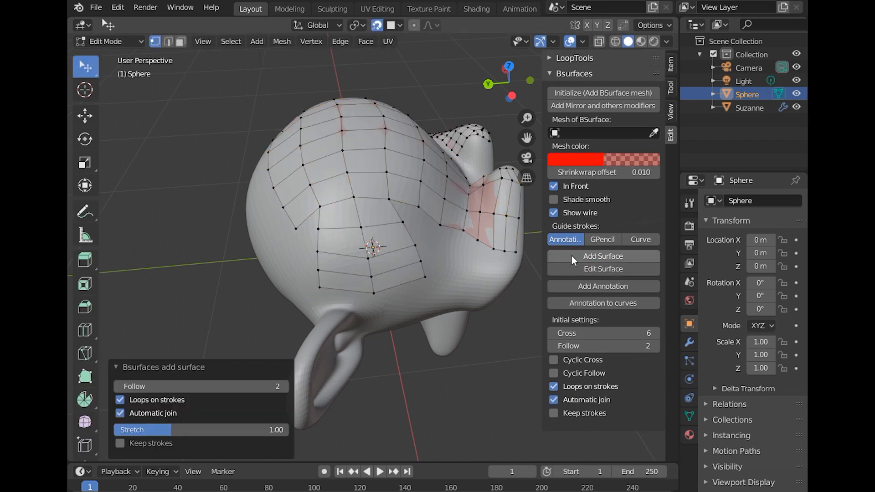
# Fill a face between two edge vertices of the separate brow patch and two facing vertices of the forehead grid's border
pyautogui.scroll(-4, 421, 284)
pyautogui.moveTo(466, 304); pyautogui.dragTo(393, 373, button='middle')
pyautogui.scroll(3, 327, 303)
pyautogui.scroll(1, 323, 301)
pyautogui.scroll(3, 330, 283)
pyautogui.scroll(2, 410, 380)
pyautogui.scroll(-3, 419, 379)
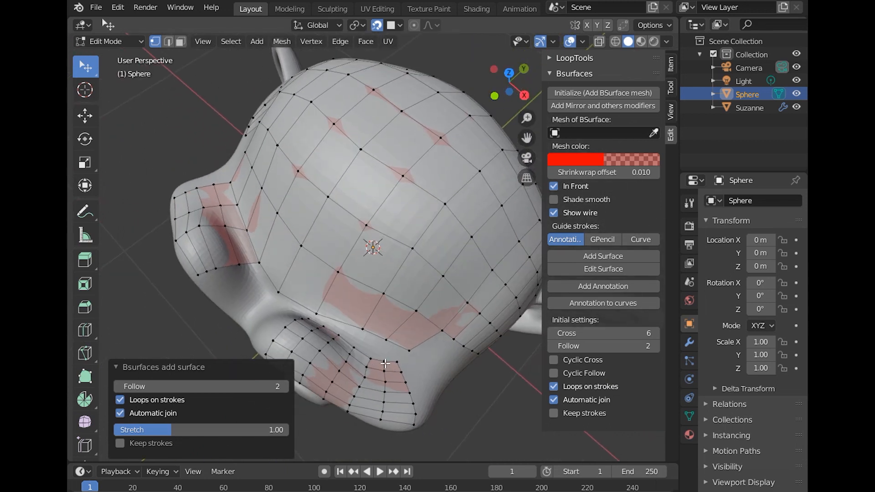
pyautogui.click(385, 363)
pyautogui.keyDown('shift'); pyautogui.click(409, 350); pyautogui.keyUp('shift')
pyautogui.keyDown('shift'); pyautogui.click(386, 339); pyautogui.keyUp('shift')
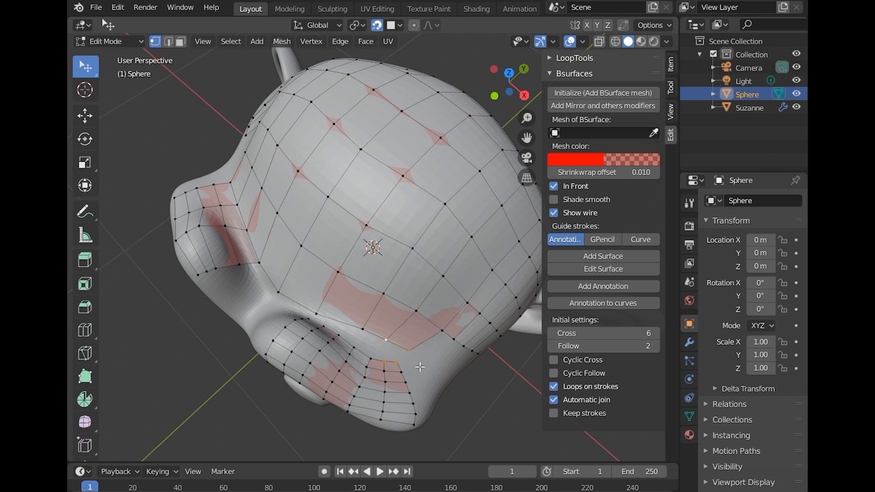
pyautogui.moveTo(362, 354); pyautogui.dragTo(371, 362, button='middle')
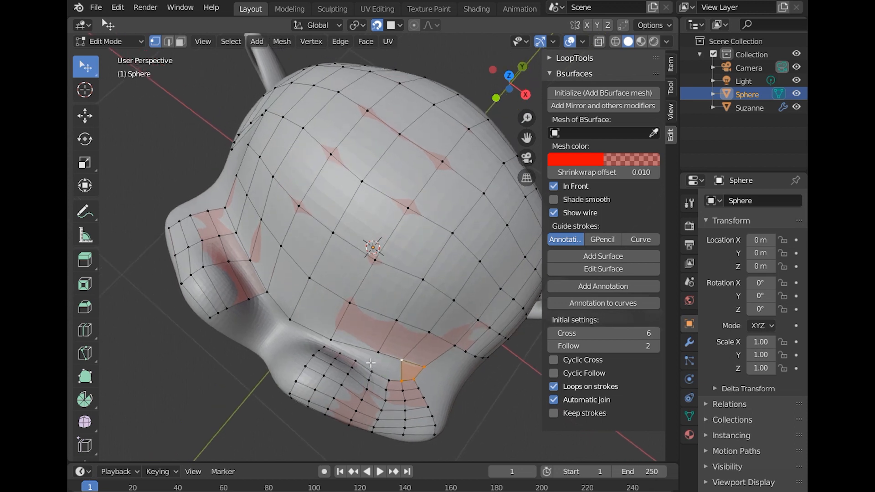
# Add a single centered loop cut running lengthwise through the forehead grid to its border at the brow
pyautogui.hotkey('ctrl', 'r')
pyautogui.click(372, 318)
pyautogui.rightClick(358, 348)
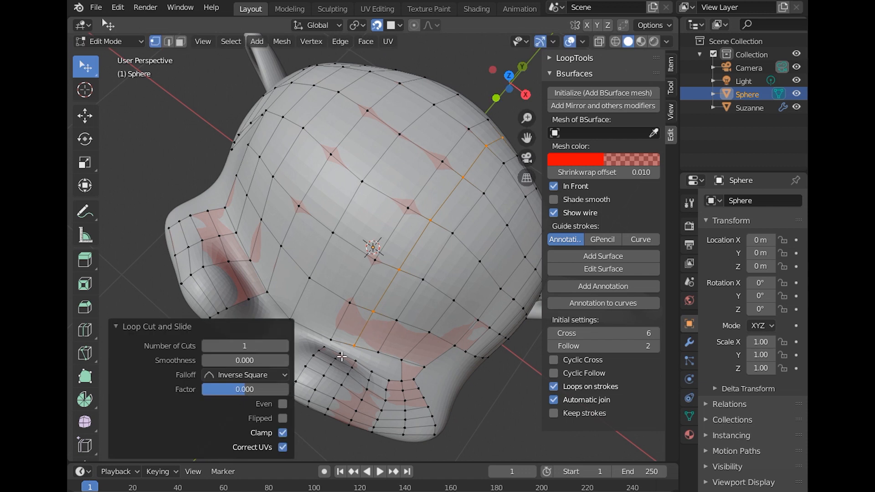
# Fill the gap between the brow patch and the forehead grid's border with faces beside the end of the new loop cut
pyautogui.click(341, 357)
pyautogui.keyDown('shift'); pyautogui.click(353, 345); pyautogui.keyUp('shift')
pyautogui.keyDown('shift'); pyautogui.click(333, 340); pyautogui.keyUp('shift')
pyautogui.keyDown('shift'); pyautogui.click(324, 348); pyautogui.keyUp('shift')
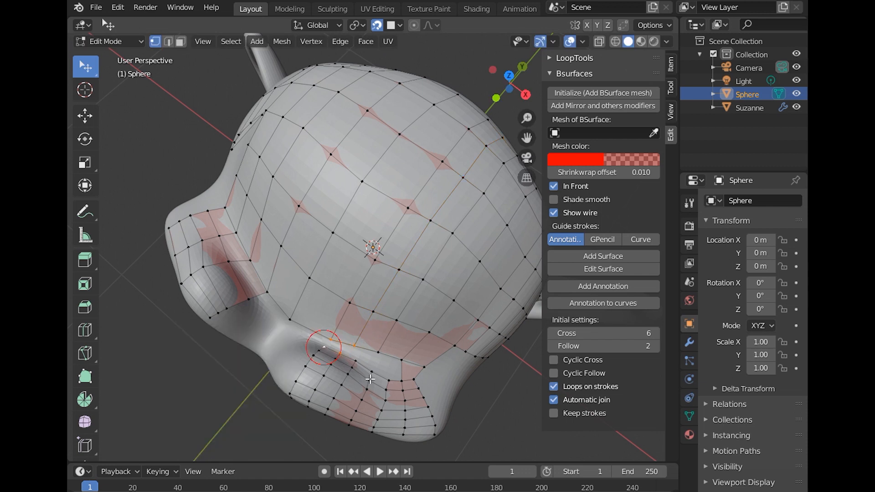
pyautogui.scroll(-5, 378, 382)
pyautogui.scroll(5, 378, 381)
pyautogui.click(358, 363)
pyautogui.keyDown('shift'); pyautogui.click(354, 349); pyautogui.keyUp('shift')
pyautogui.keyDown('shift'); pyautogui.click(345, 350); pyautogui.keyUp('shift')
pyautogui.press('f')
# Return to Object Mode, hide Suzanne in the scene, and deselect the retopology mesh with the selection tool active
pyautogui.moveTo(402, 384); pyautogui.dragTo(450, 346, button='middle')
pyautogui.scroll(-3, 384, 374)
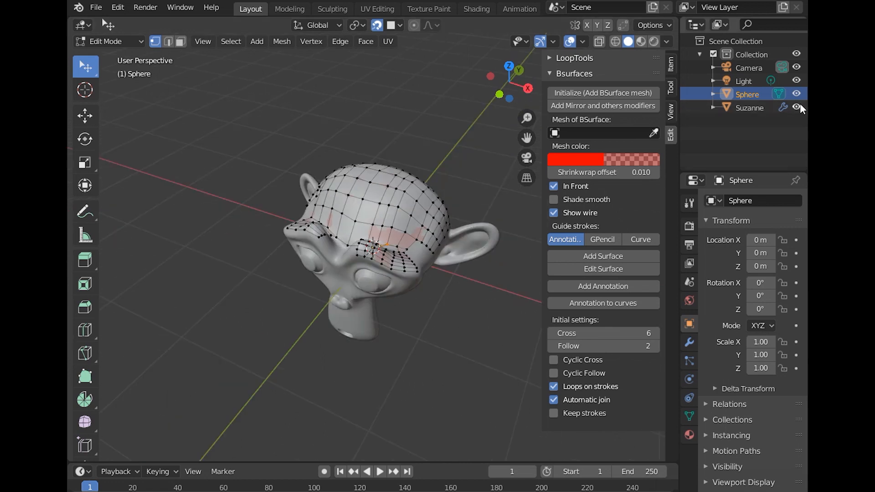
pyautogui.press('Tab')
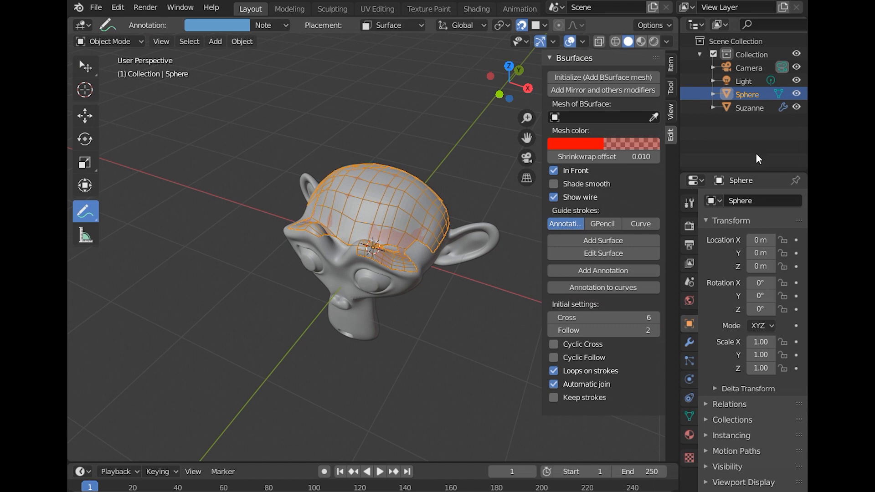
pyautogui.click(796, 108)
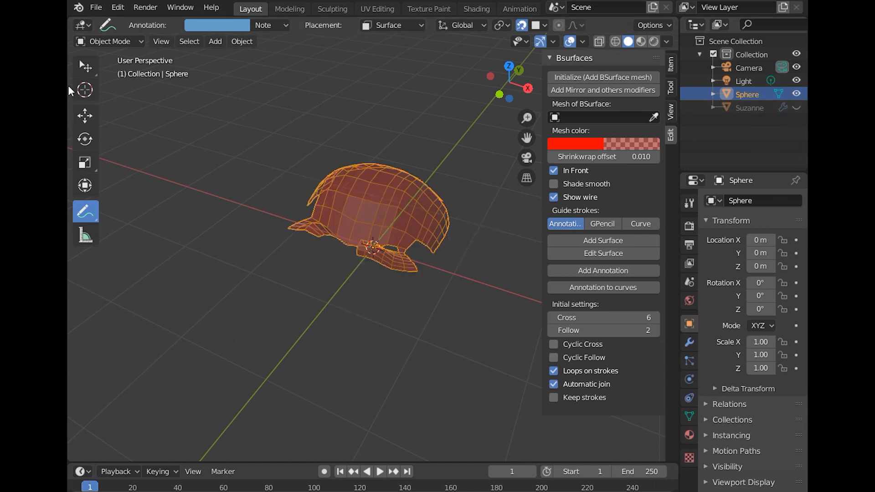
pyautogui.click(84, 67)
pyautogui.click(262, 118)
pyautogui.moveTo(406, 237); pyautogui.dragTo(397, 221, button='middle')
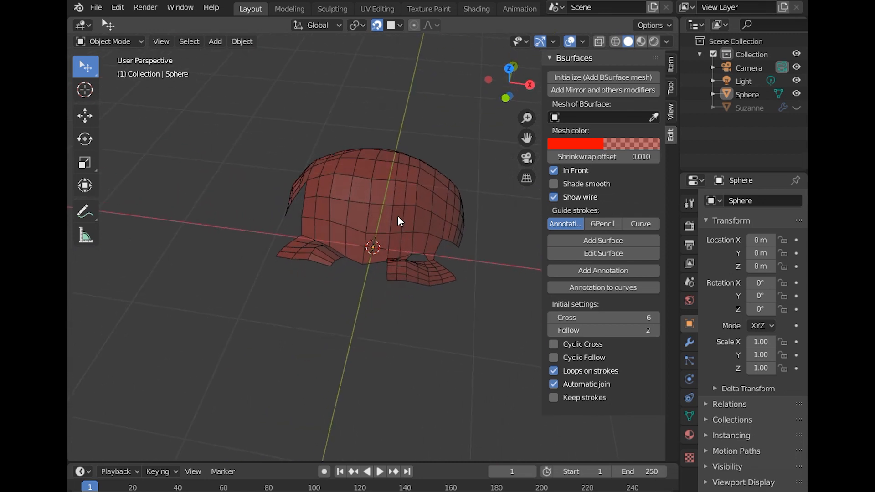
# Change the retopology mesh's Bsurfaces mesh color to a fully opaque near-white and deselect the mesh
pyautogui.click(395, 218)
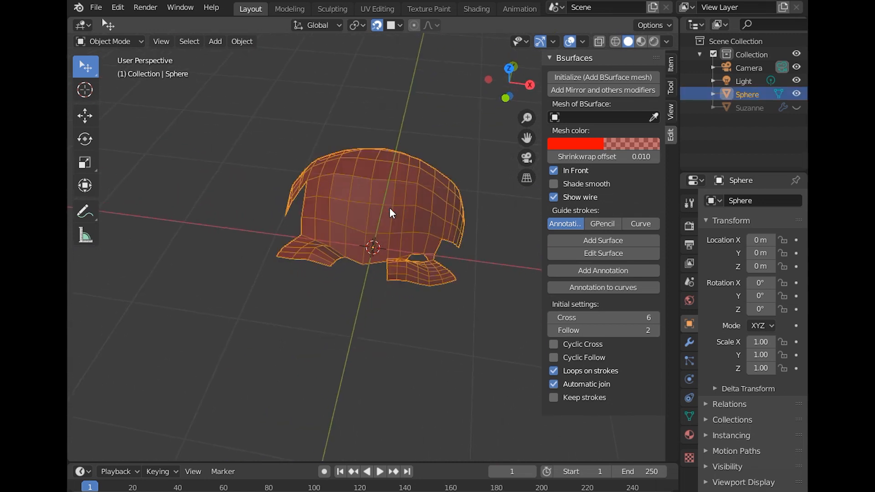
pyautogui.click(607, 144)
pyautogui.moveTo(582, 329); pyautogui.dragTo(645, 329)
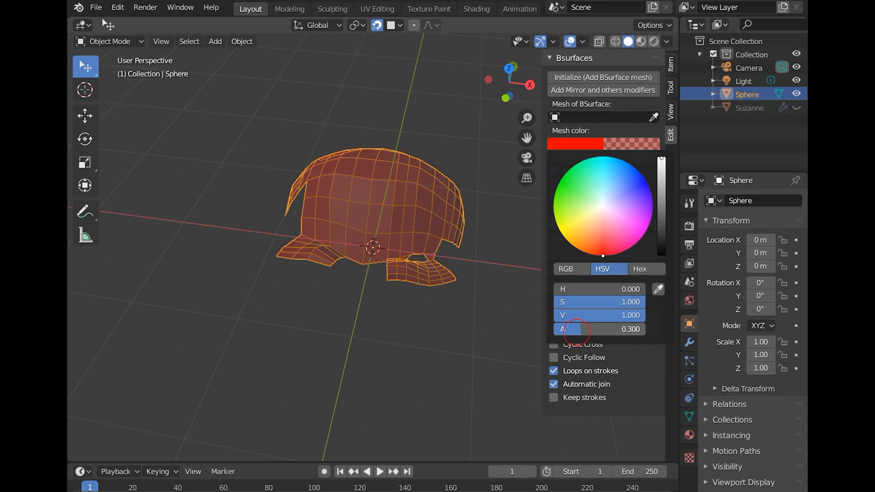
pyautogui.click(606, 212)
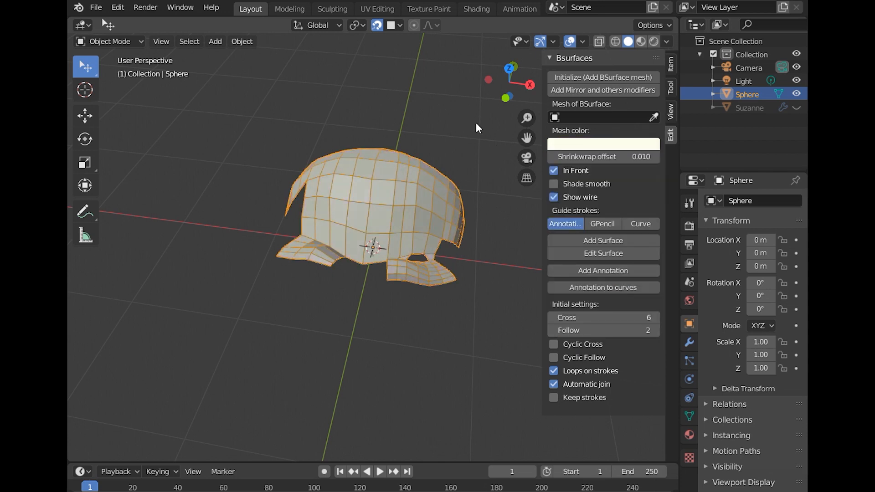
pyautogui.click(461, 111)
# Inspect the recolored mesh from several angles and turn off its wireframe display in Bsurfaces
pyautogui.moveTo(479, 207); pyautogui.dragTo(439, 195, button='middle')
pyautogui.scroll(2, 486, 157)
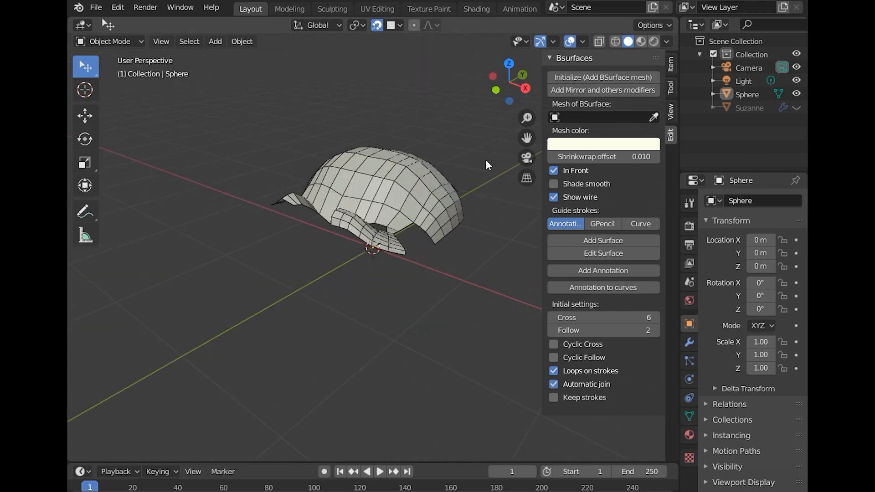
pyautogui.moveTo(437, 157); pyautogui.dragTo(450, 190, button='middle')
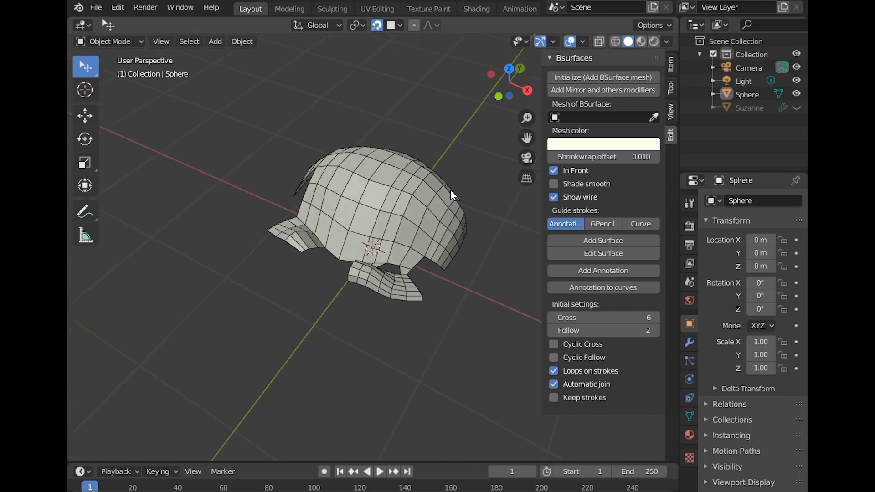
pyautogui.click(552, 197)
pyautogui.moveTo(459, 275); pyautogui.dragTo(500, 258, button='middle')
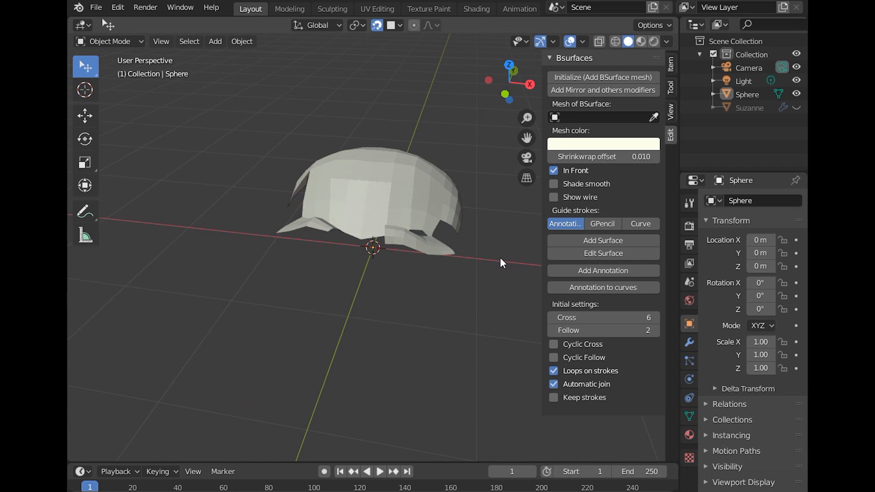